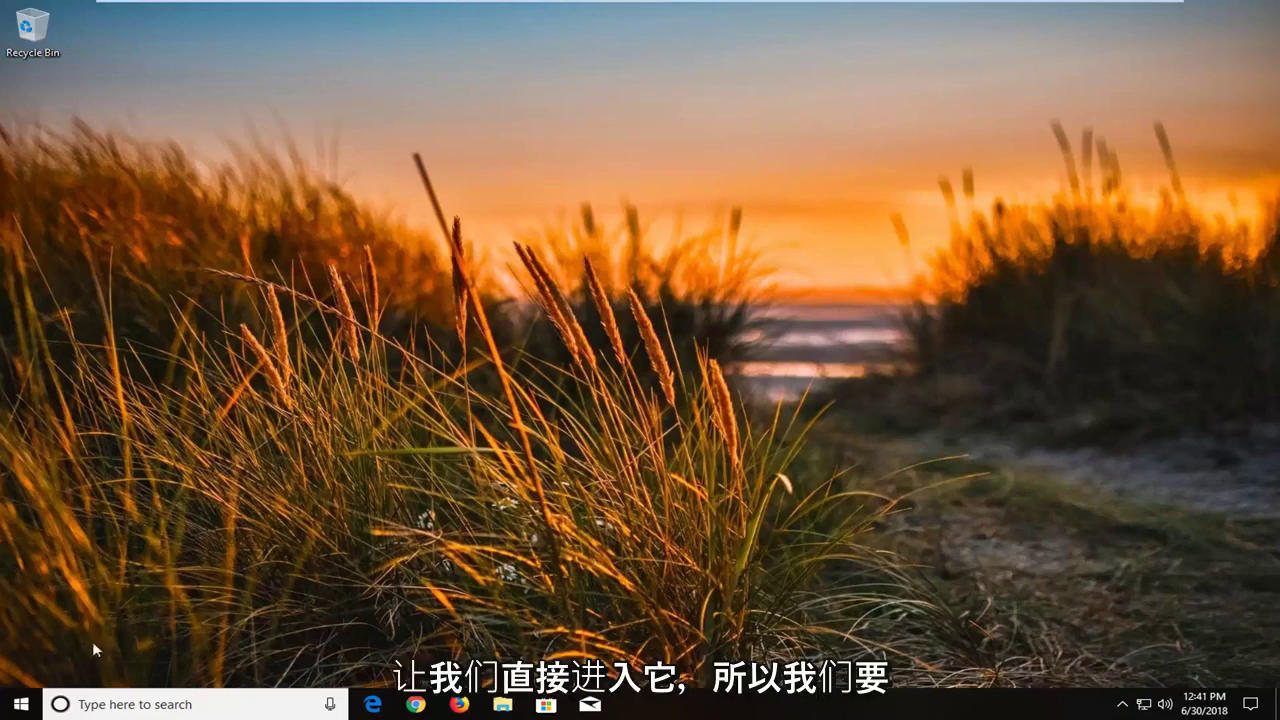
# Step: Search Windows for "control panel" and open the Control Panel desktop app
pyautogui.click(22, 706)
pyautogui.write('co')
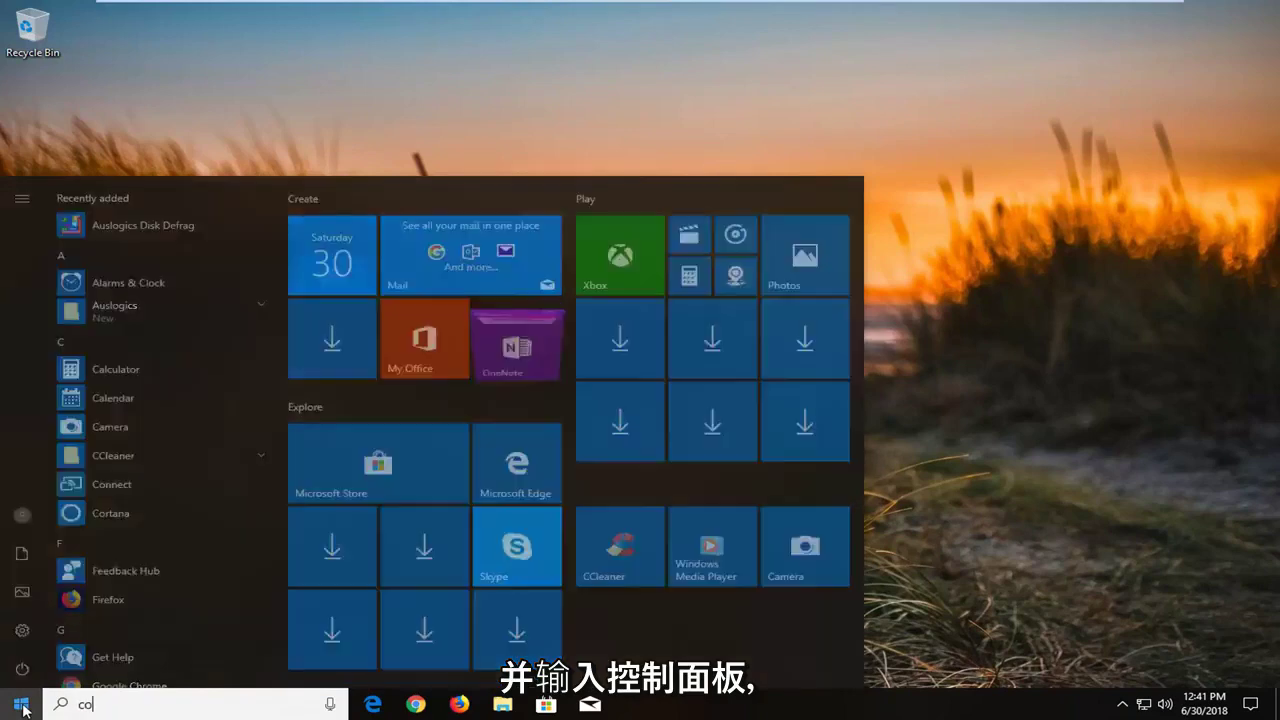
pyautogui.write('ntrol panel')
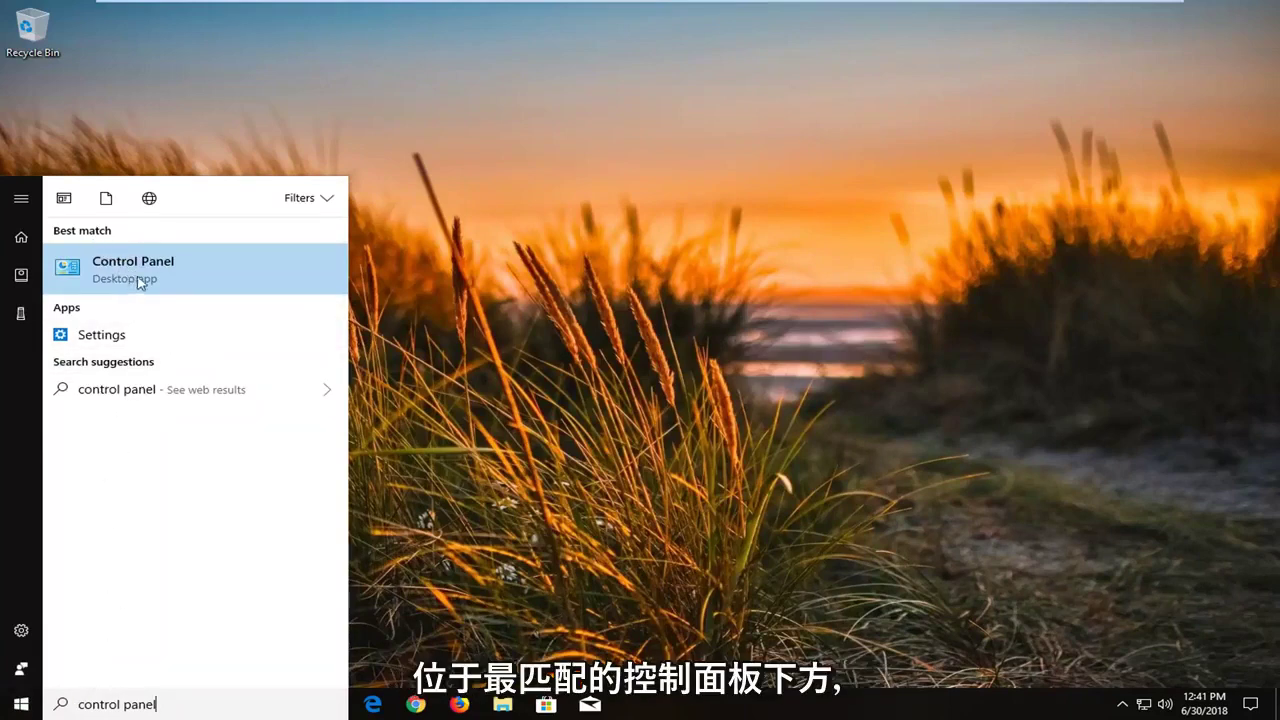
pyautogui.click(224, 278)
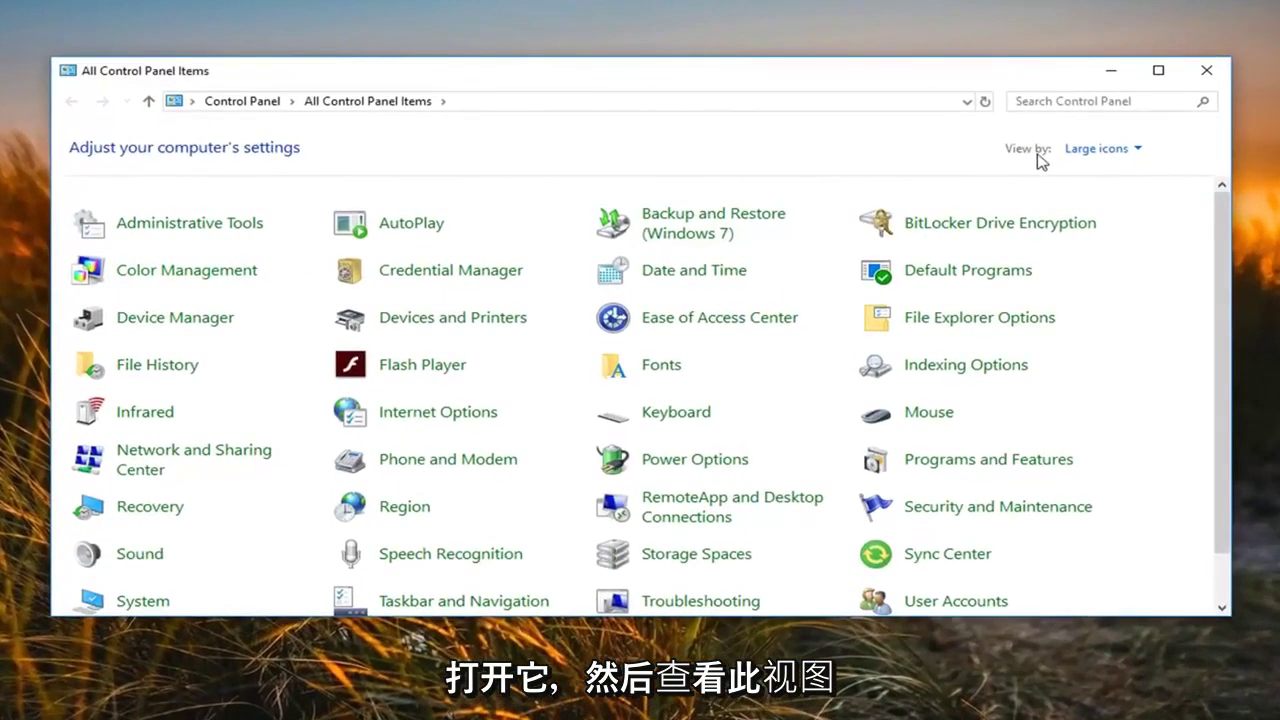
# Step: Switch the Control Panel view to Category and back to Large icons
pyautogui.click(1115, 149)
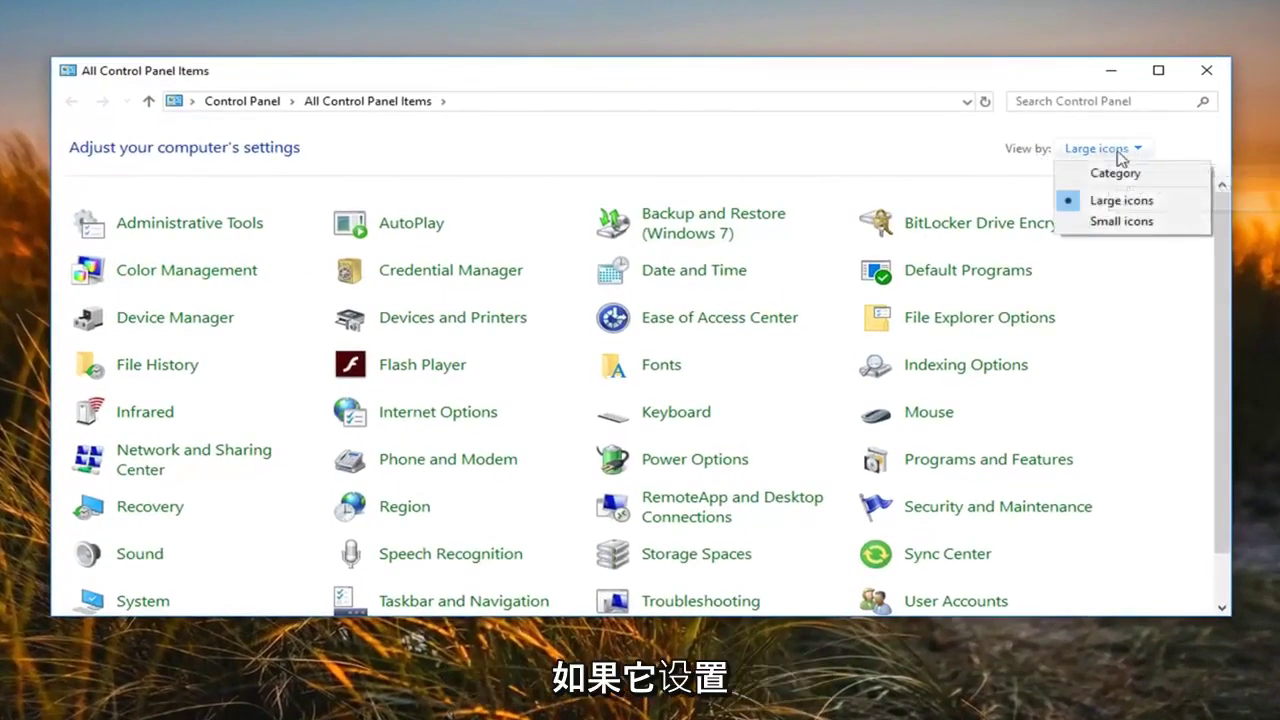
pyautogui.click(1104, 205)
pyautogui.click(1100, 148)
pyautogui.click(1111, 173)
pyautogui.click(958, 148)
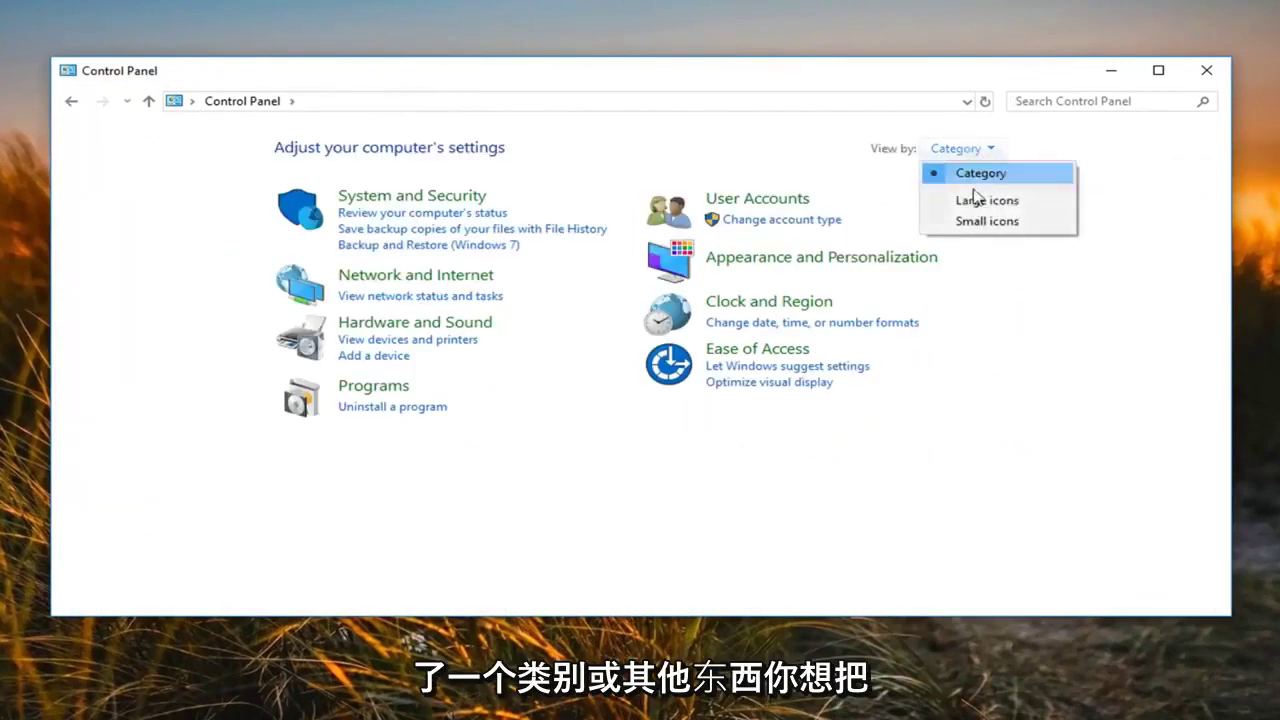
pyautogui.click(975, 201)
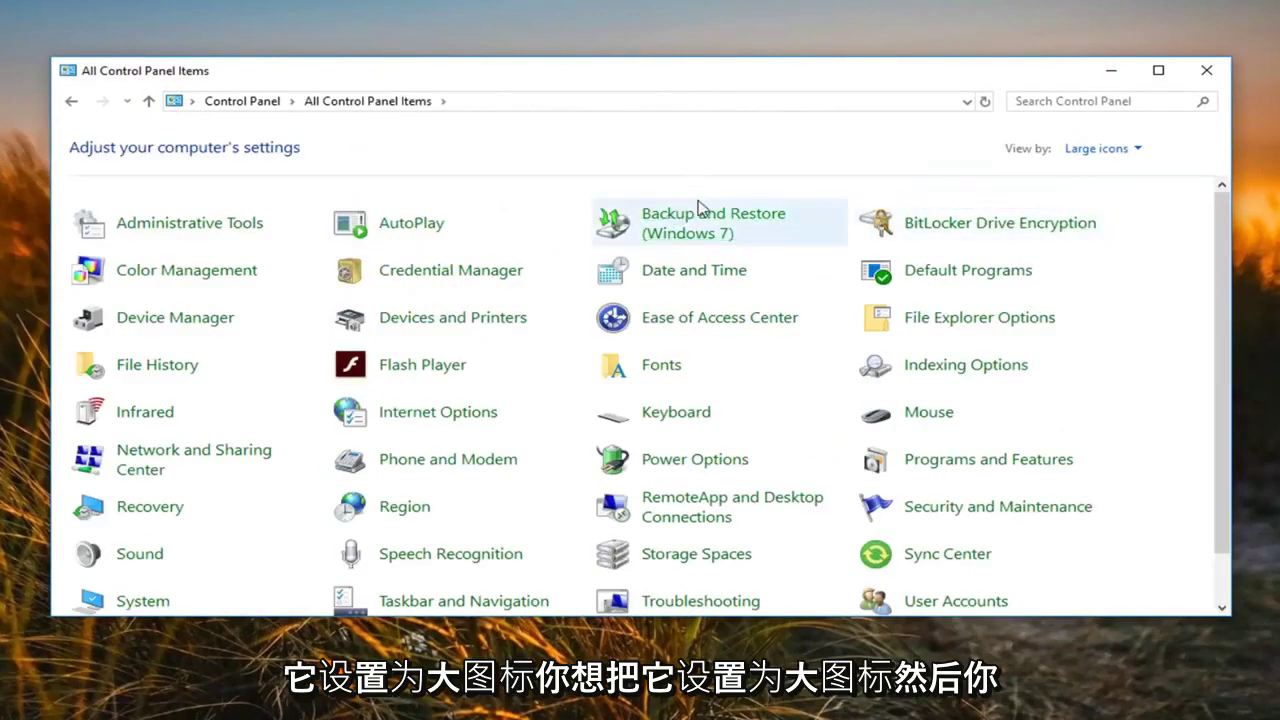
# Step: Open the Sound settings, move the dialog toward the middle of the screen, and show the recording devices
pyautogui.click(140, 555)
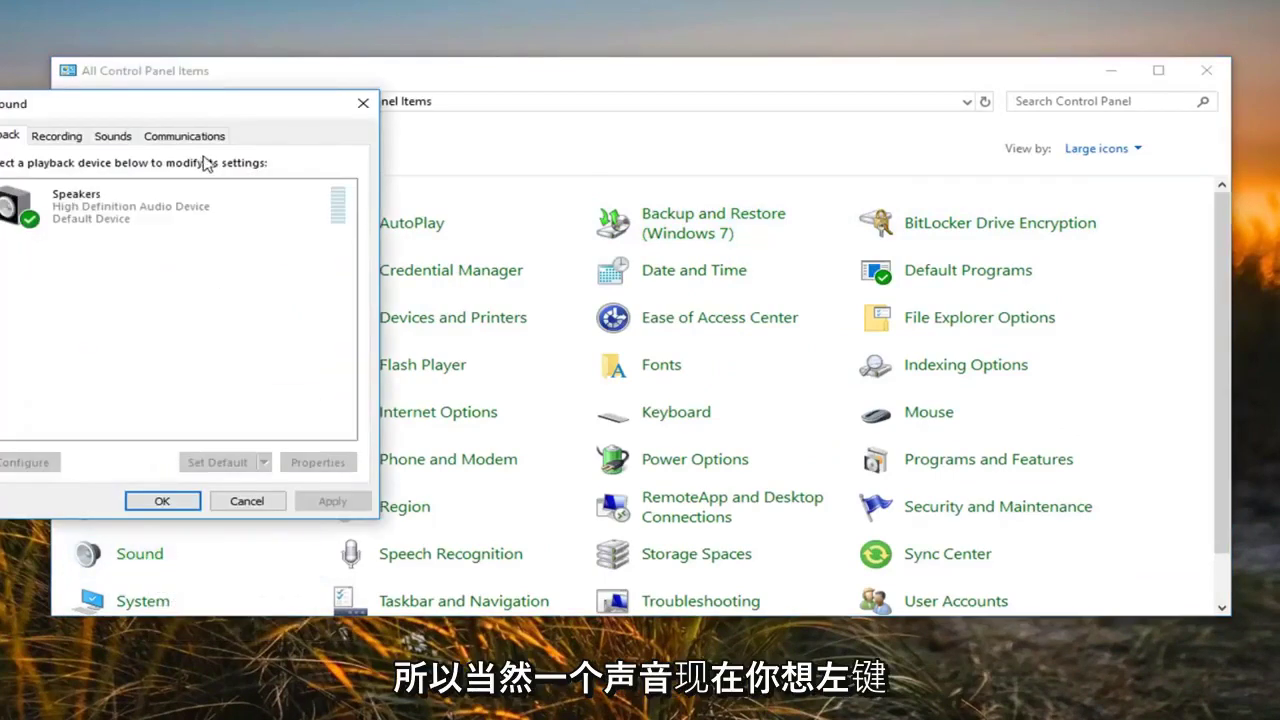
pyautogui.moveTo(145, 105); pyautogui.dragTo(570, 133)
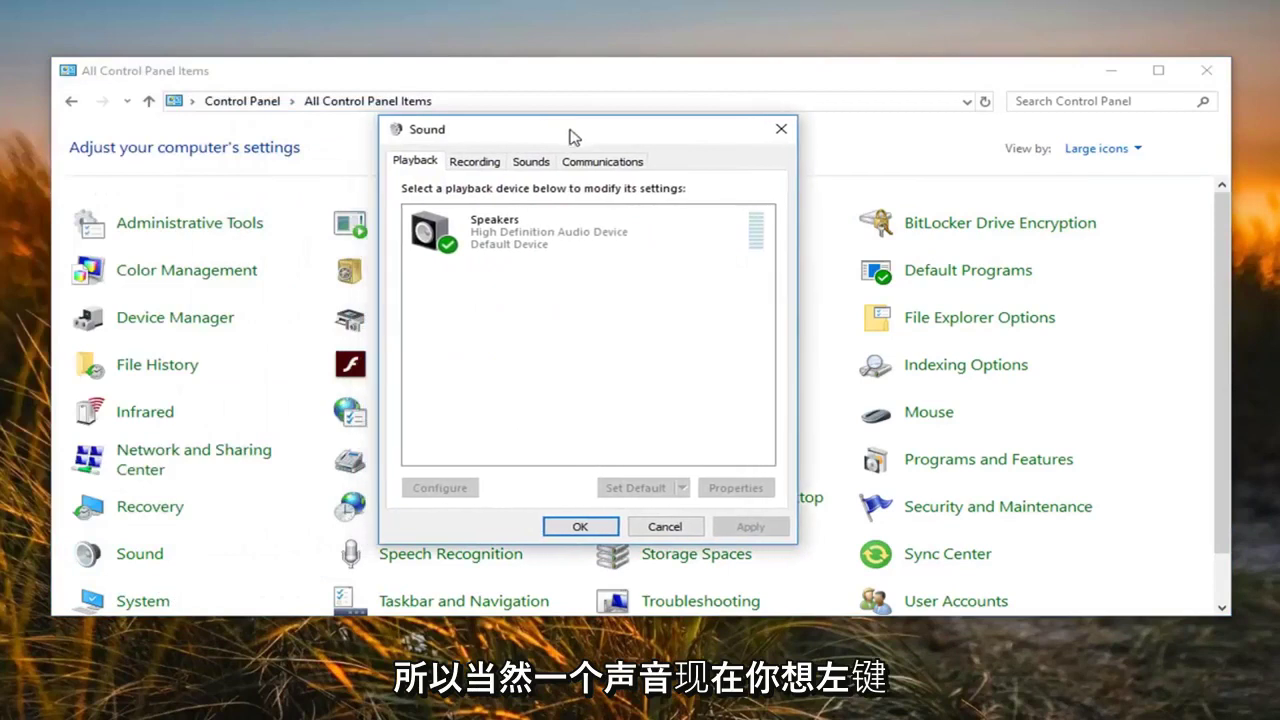
pyautogui.click(478, 164)
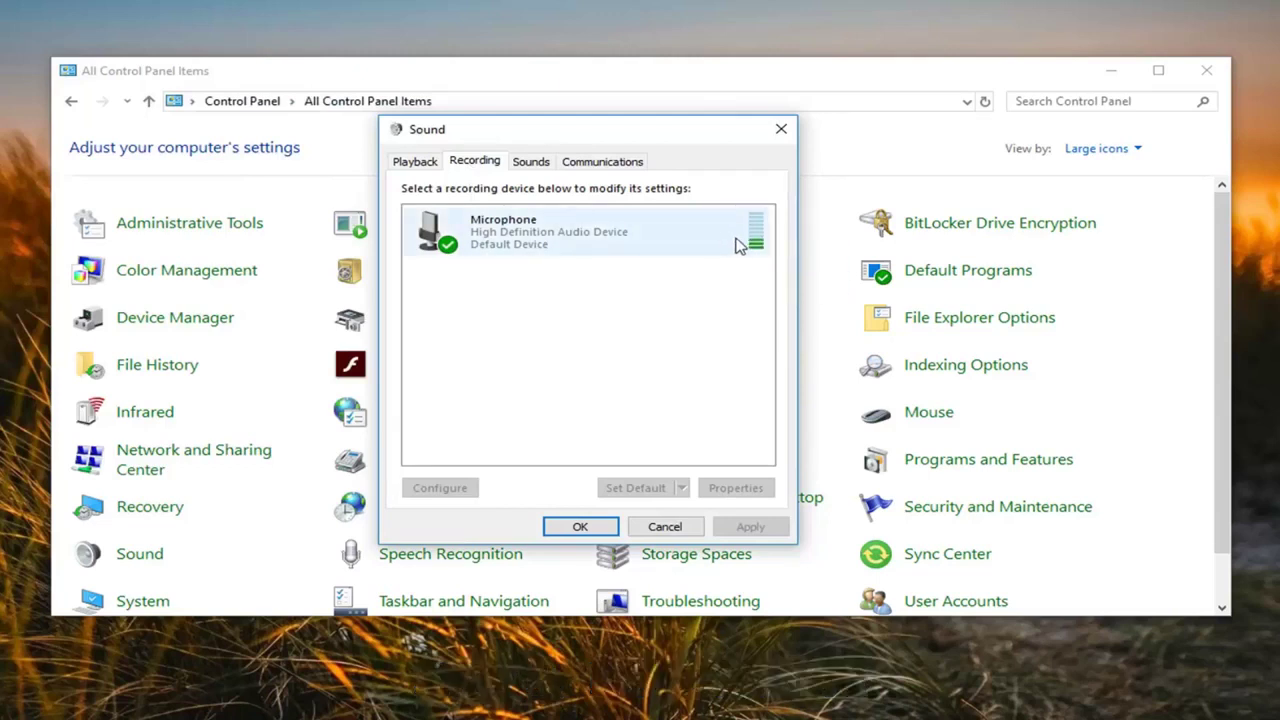
# Step: Open the properties of the default microphone and show its volume and boost levels
pyautogui.click(512, 244)
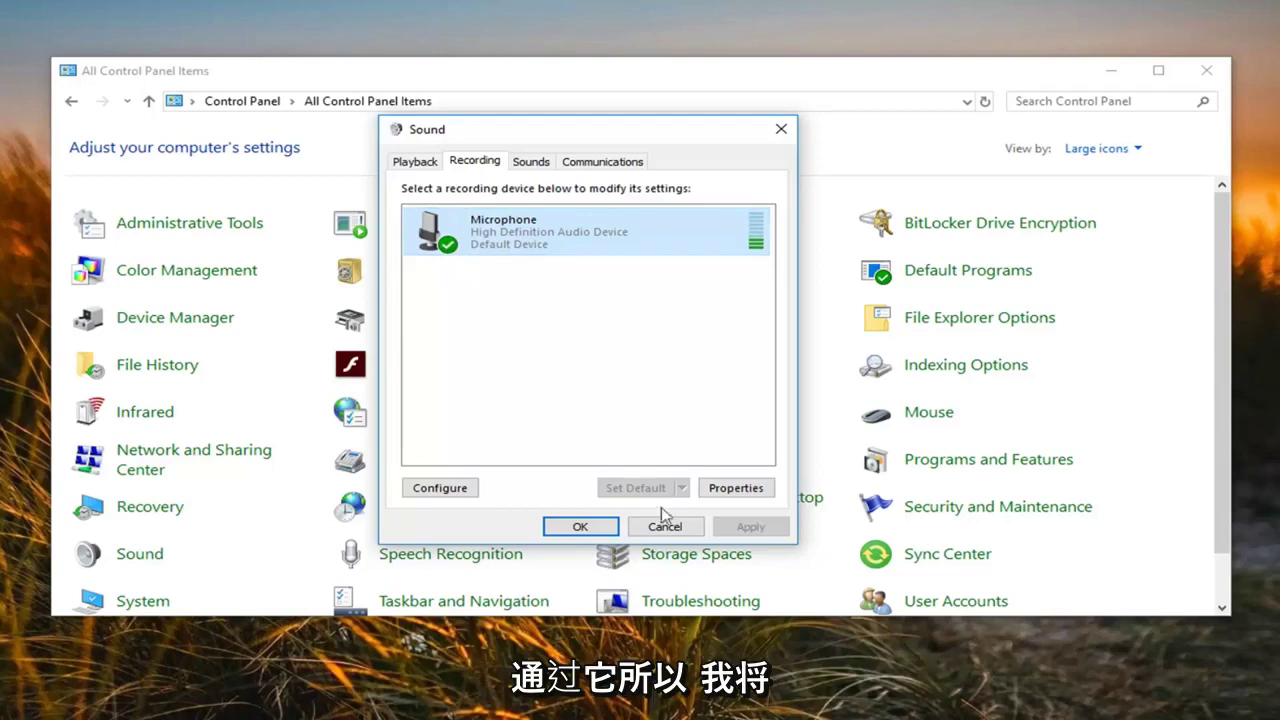
pyautogui.click(732, 492)
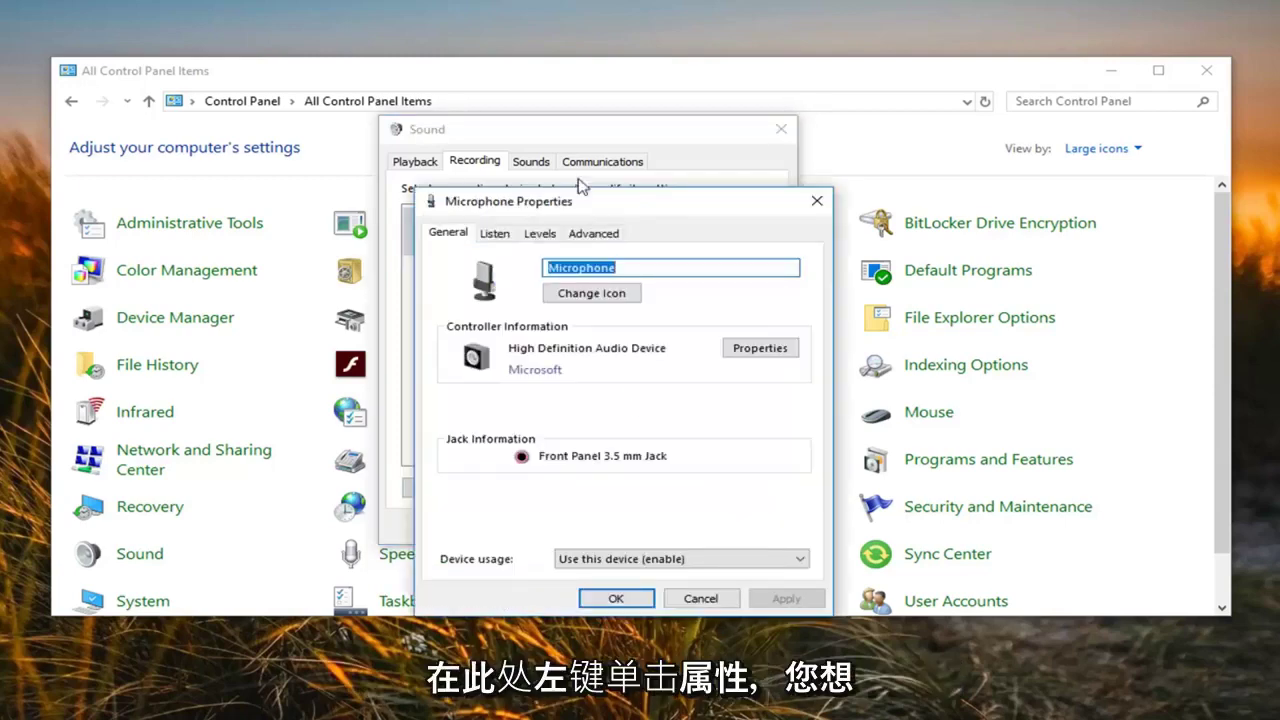
pyautogui.moveTo(575, 207); pyautogui.dragTo(521, 136)
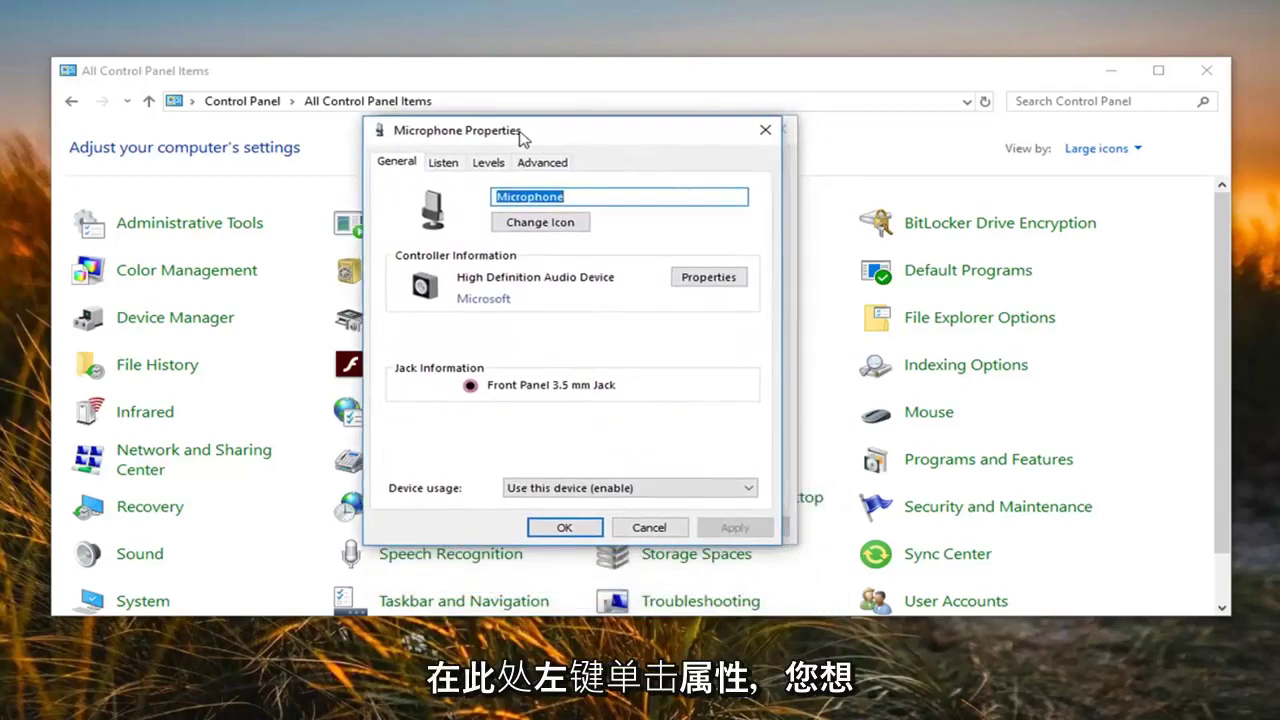
pyautogui.click(487, 165)
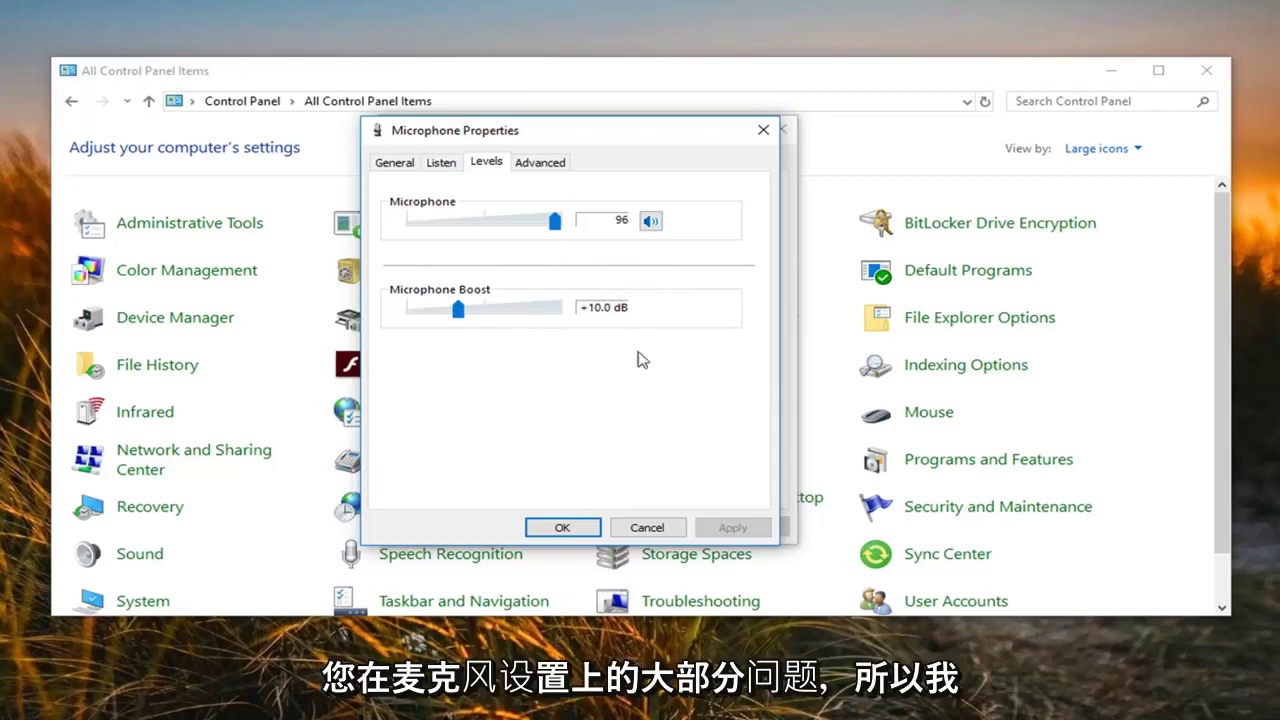
# Step: Confirm the microphone properties and Sound settings, and close Control Panel
pyautogui.click(566, 527)
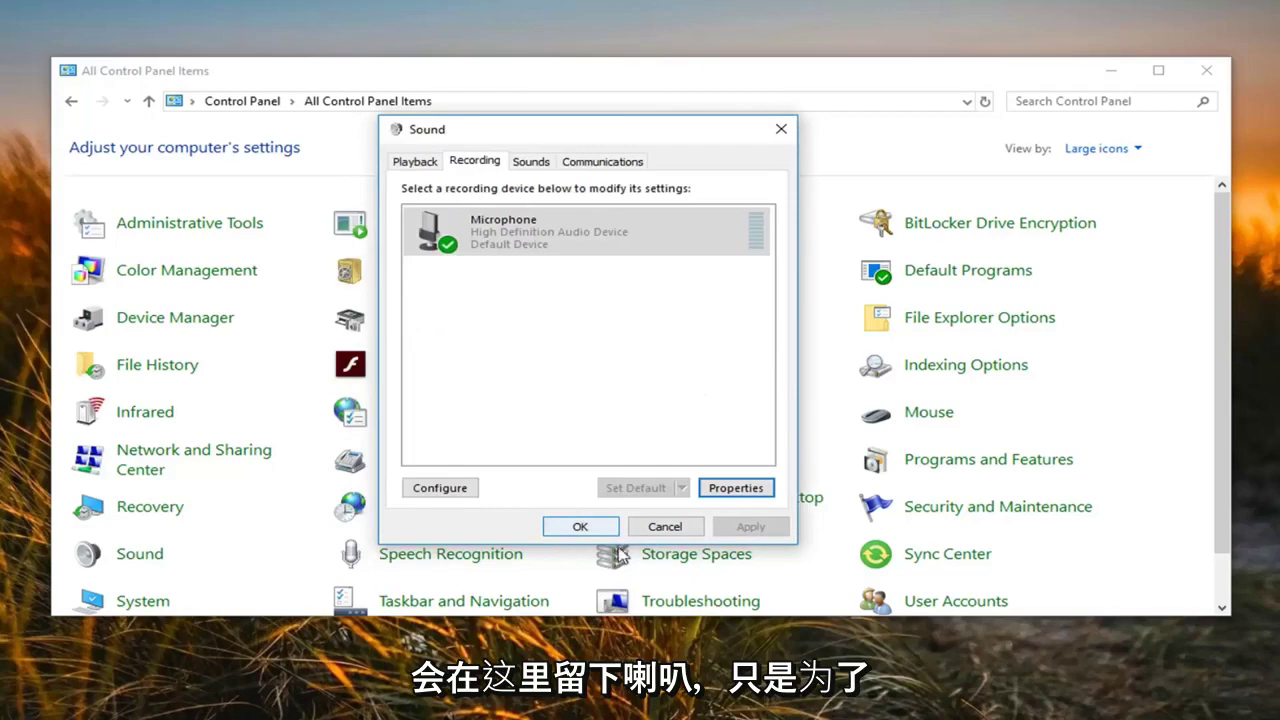
pyautogui.click(584, 530)
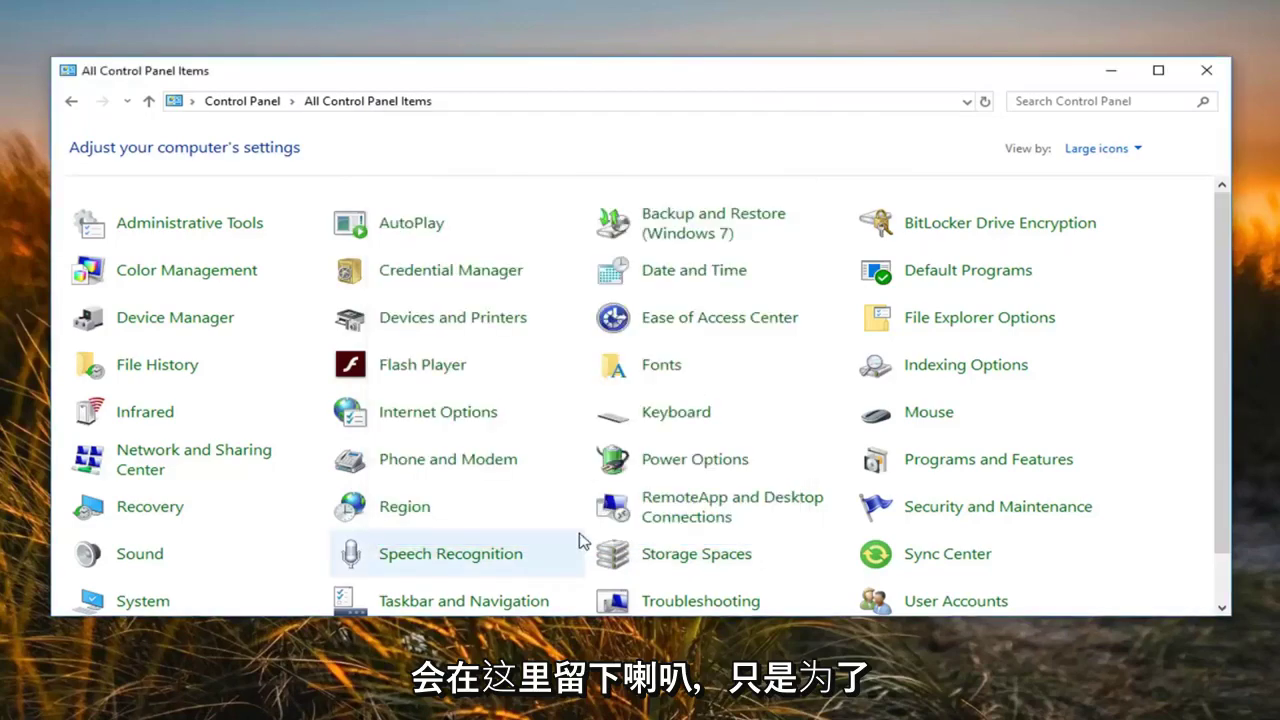
pyautogui.click(1208, 72)
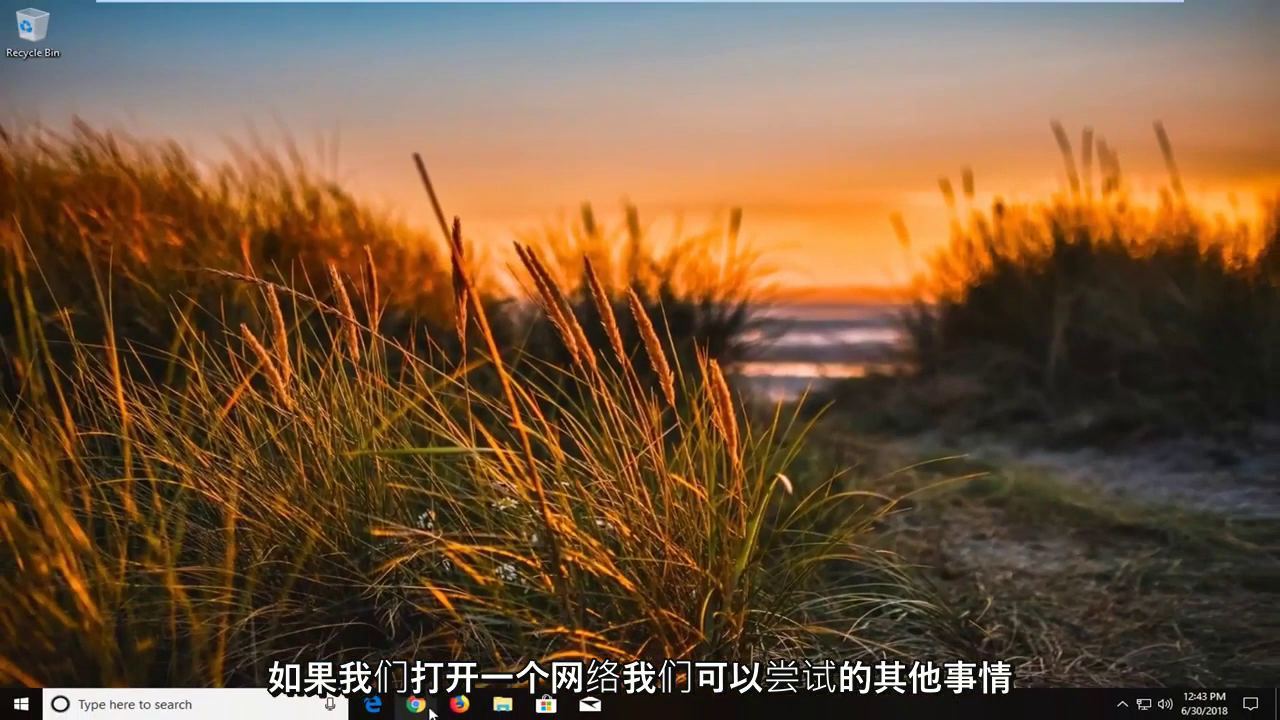
# Step: Open Google Chrome and go to google.com
pyautogui.click(429, 709)
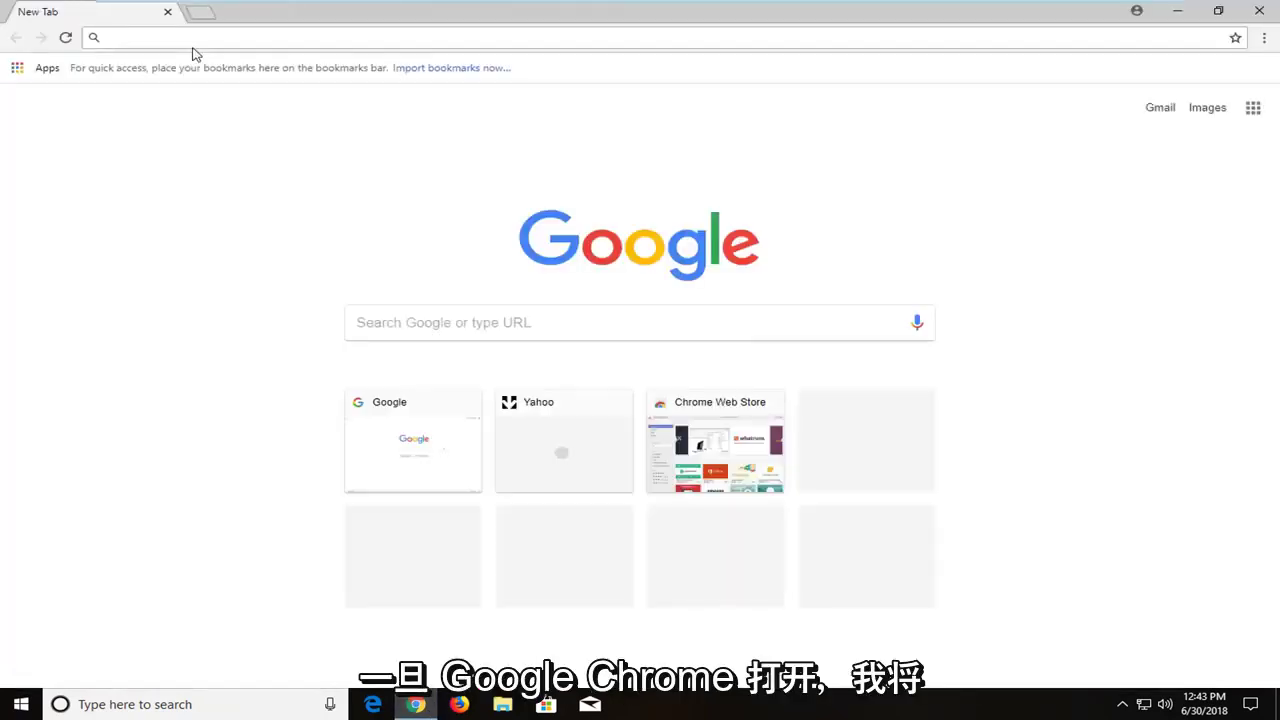
pyautogui.write('google.com.')
pyautogui.press('Return')
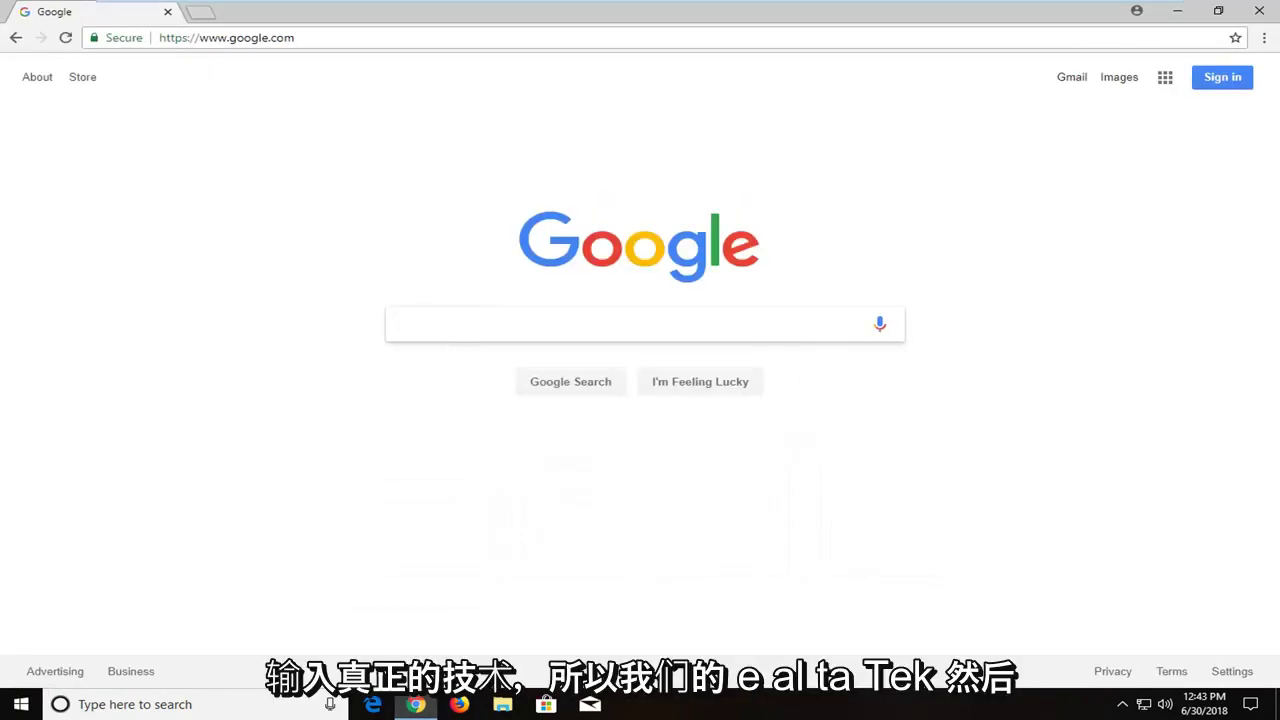
# Step: Search Google for "realtek high definition audio codec"
pyautogui.write('ea')
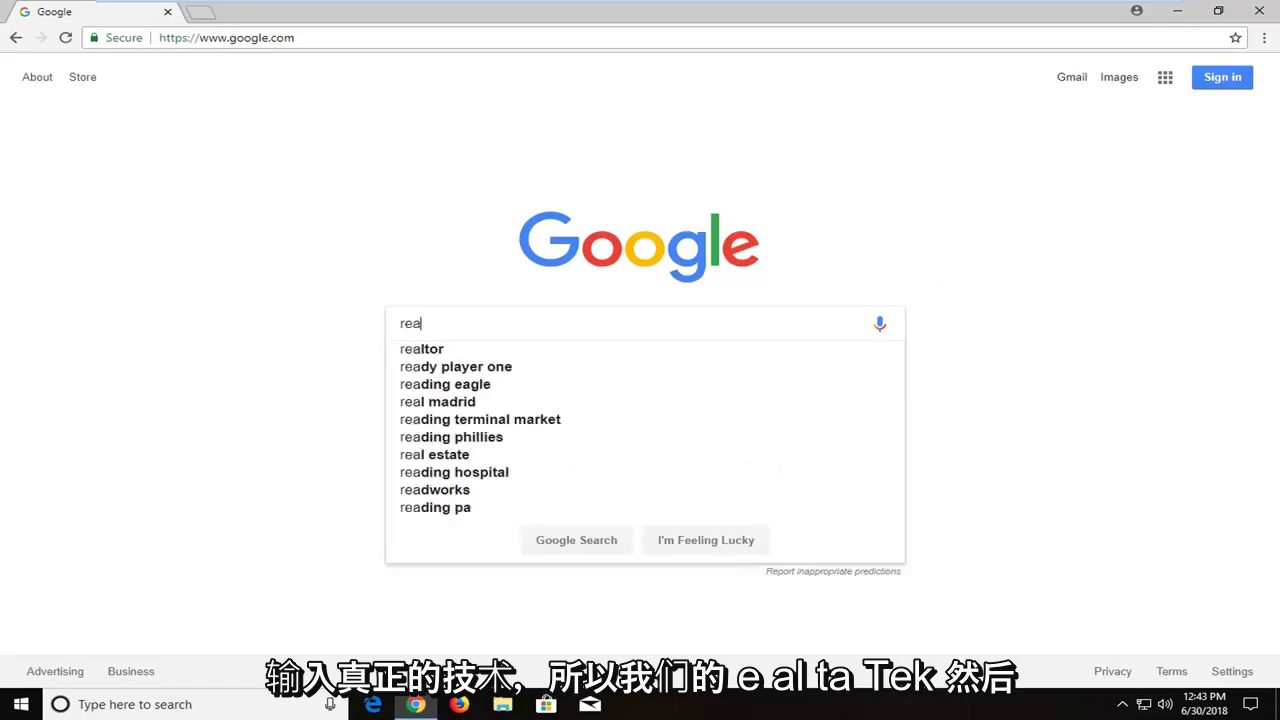
pyautogui.write('lte')
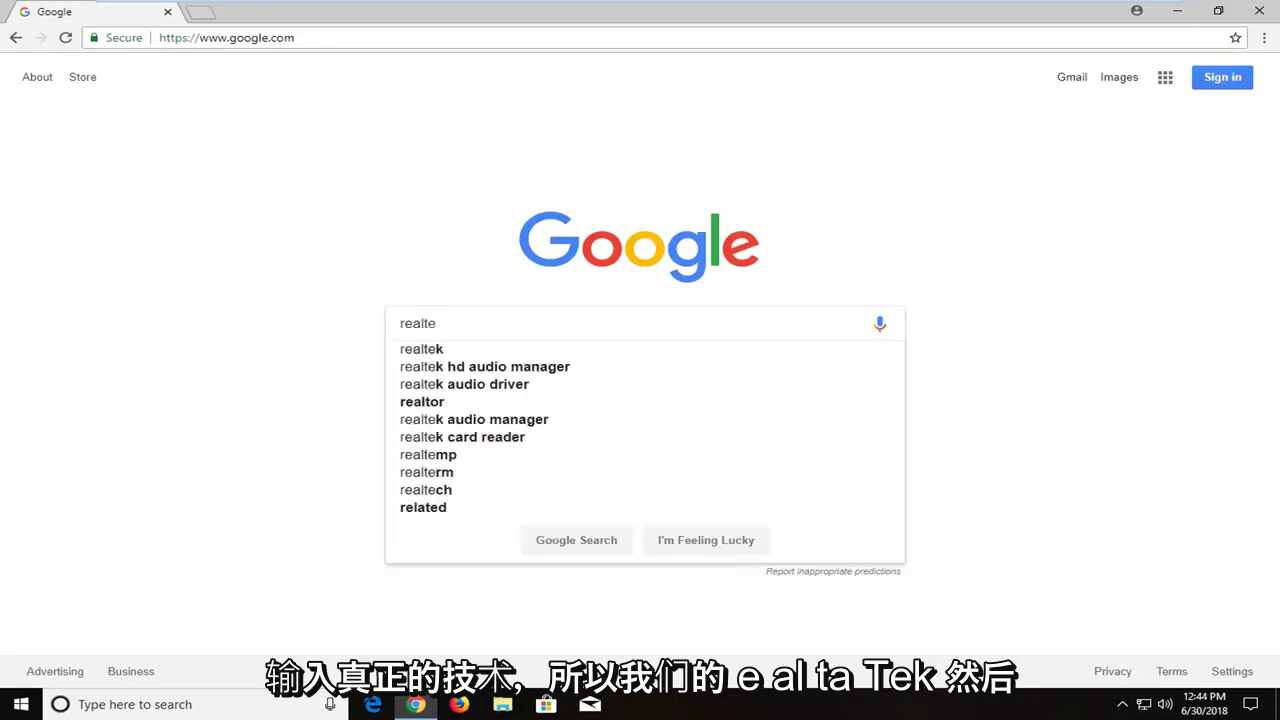
pyautogui.press('BackSpace')
pyautogui.press('BackSpace')
pyautogui.write('tek hi')
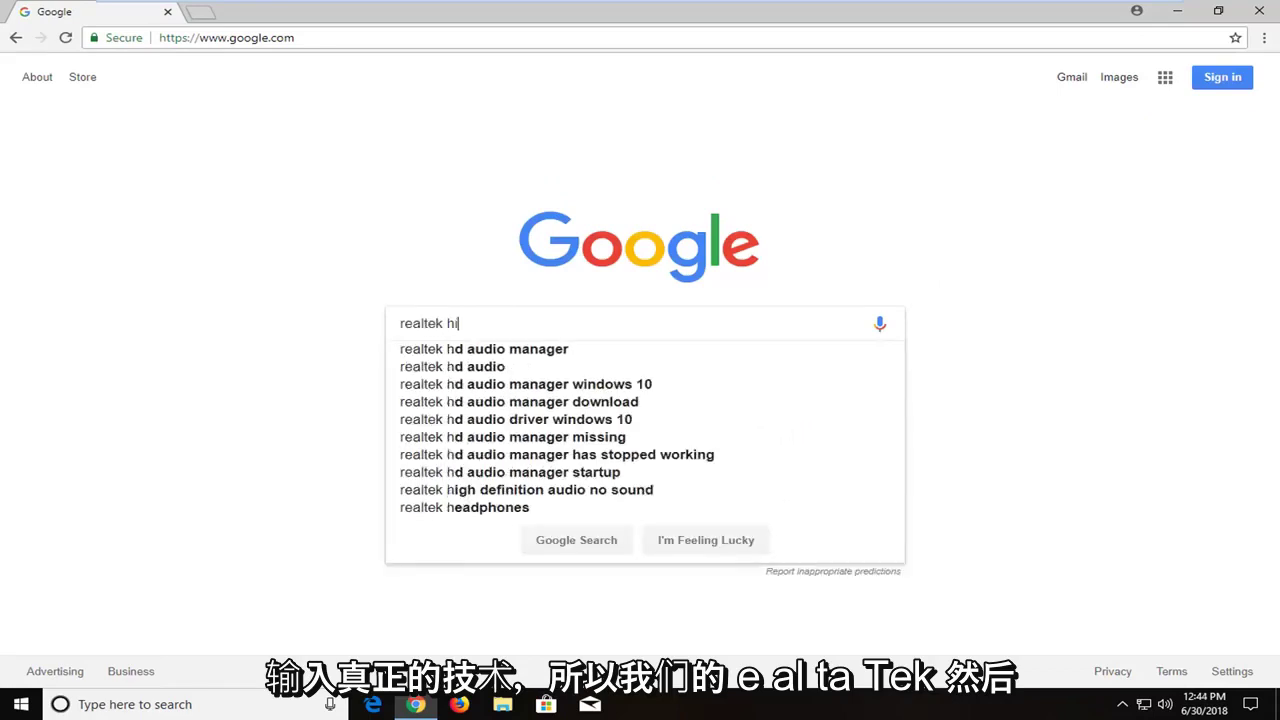
pyautogui.write('gh definition a')
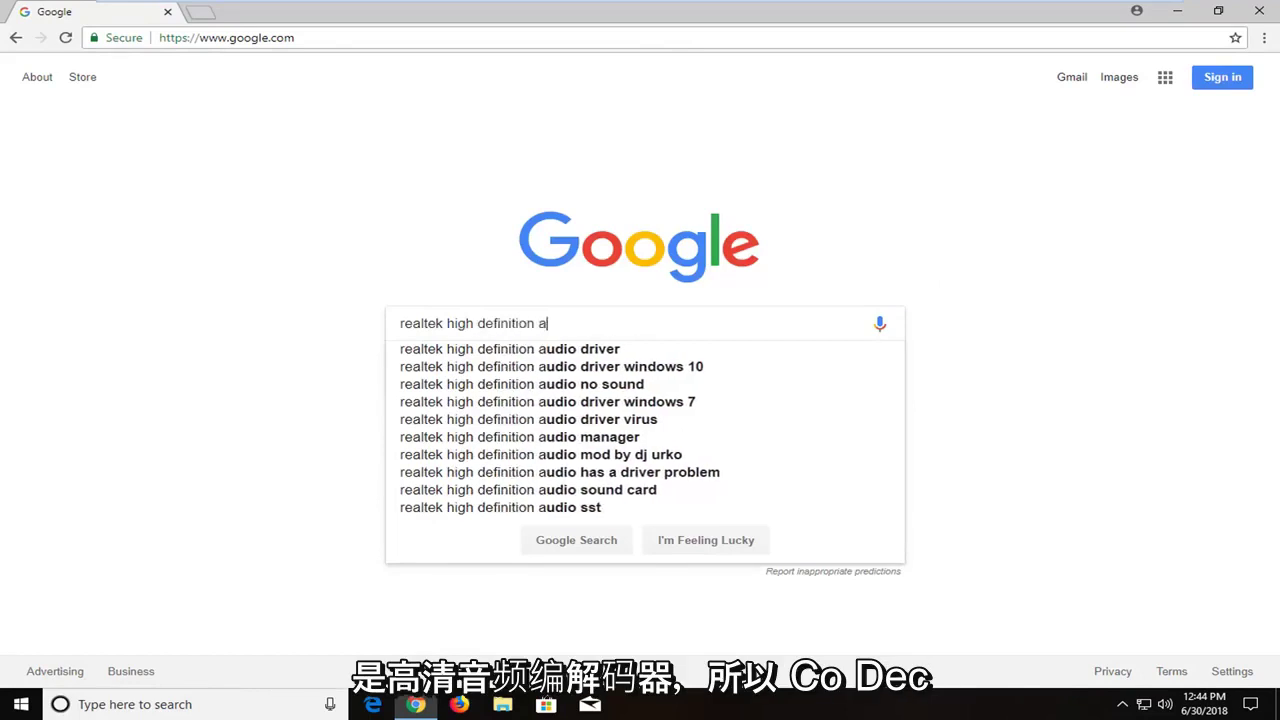
pyautogui.write('udio cod')
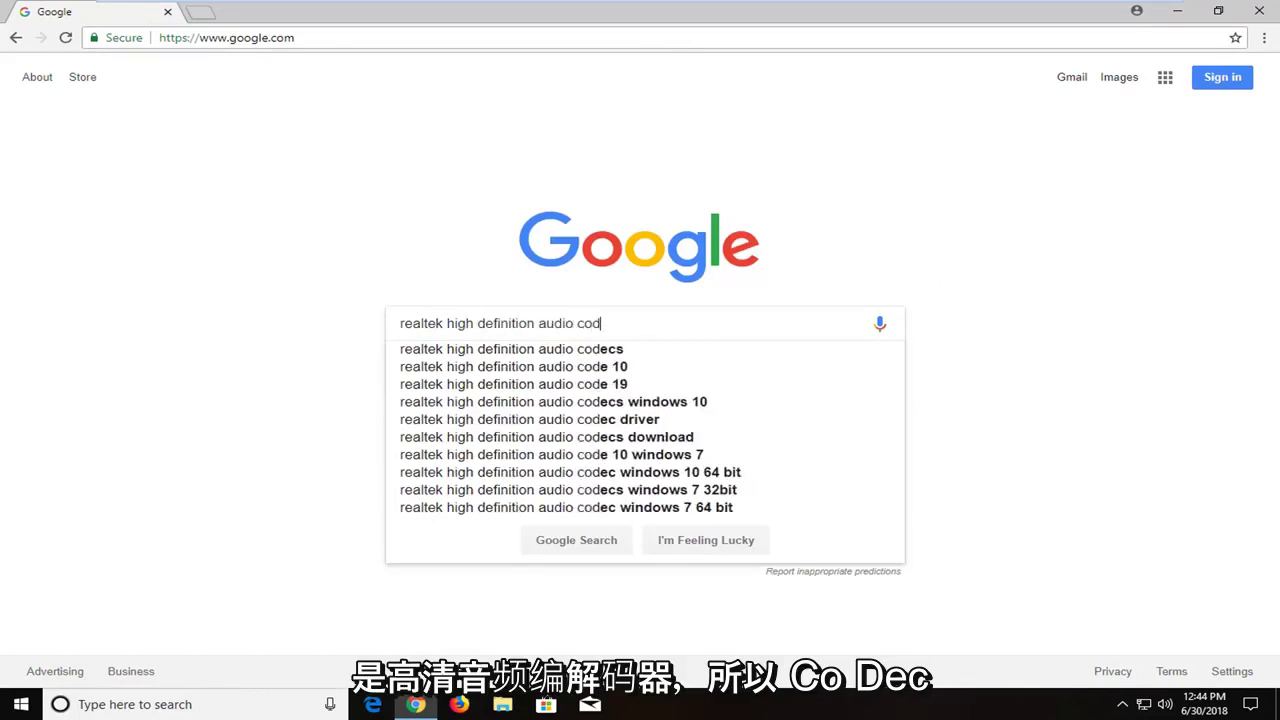
pyautogui.write('ec')
pyautogui.press('Return')
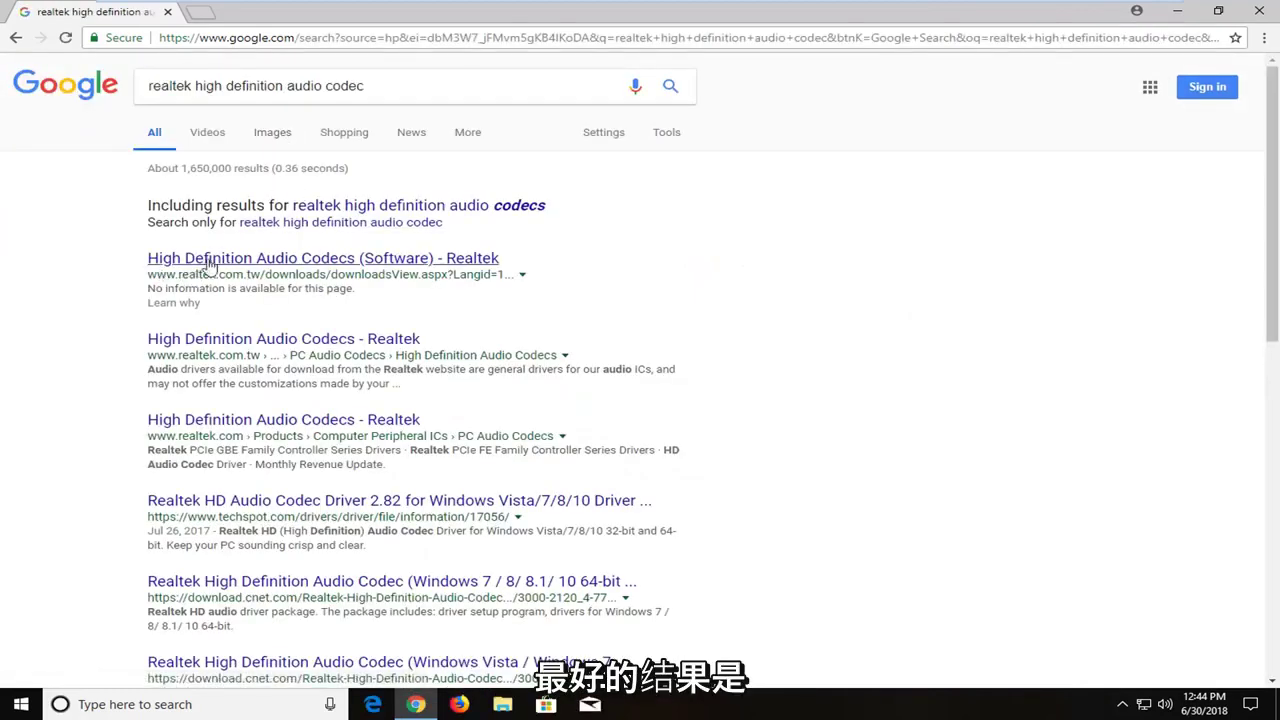
# Step: Open Realtek's High Definition Audio Codecs (Software) result and accept the download notice to reach the driver list
pyautogui.click(308, 265)
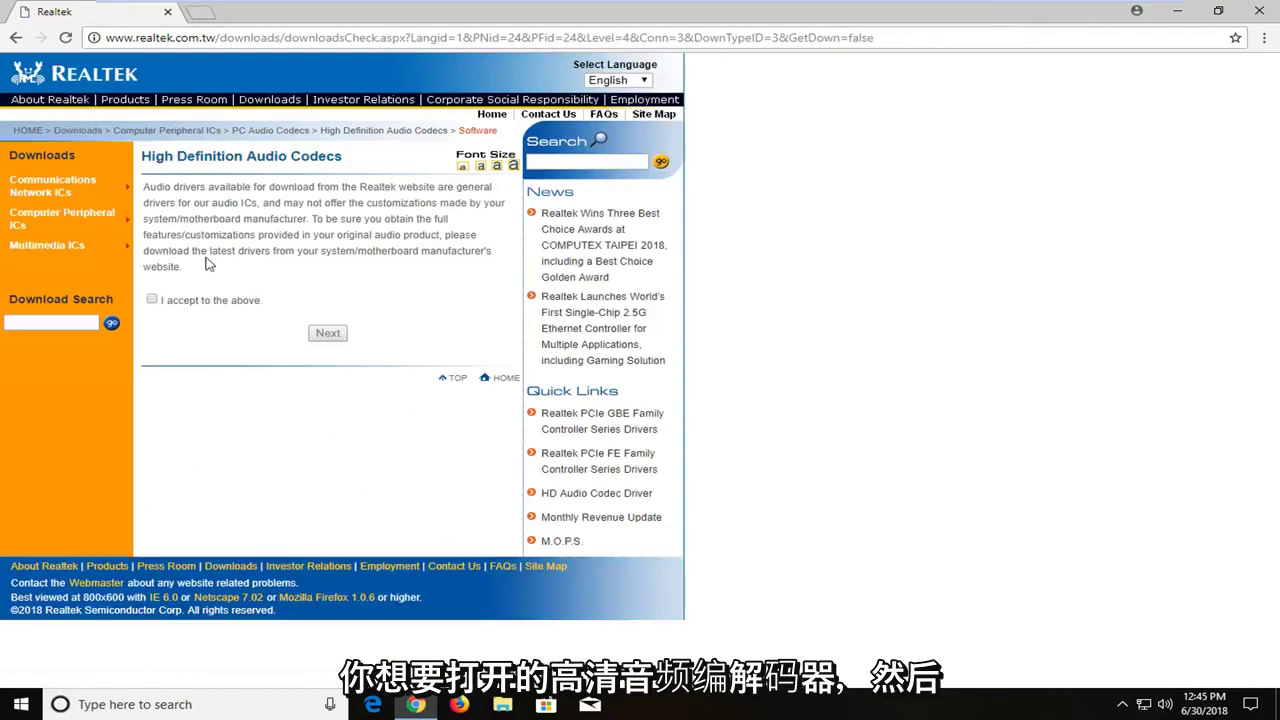
pyautogui.click(152, 300)
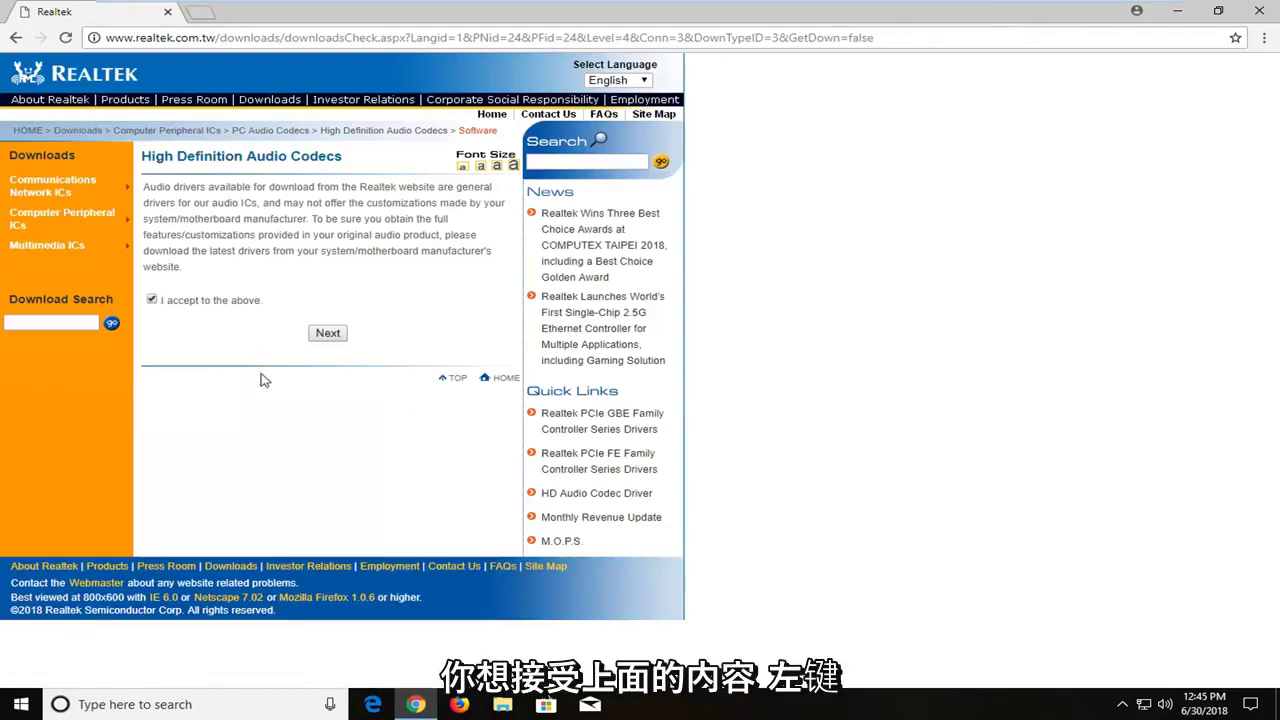
pyautogui.click(328, 333)
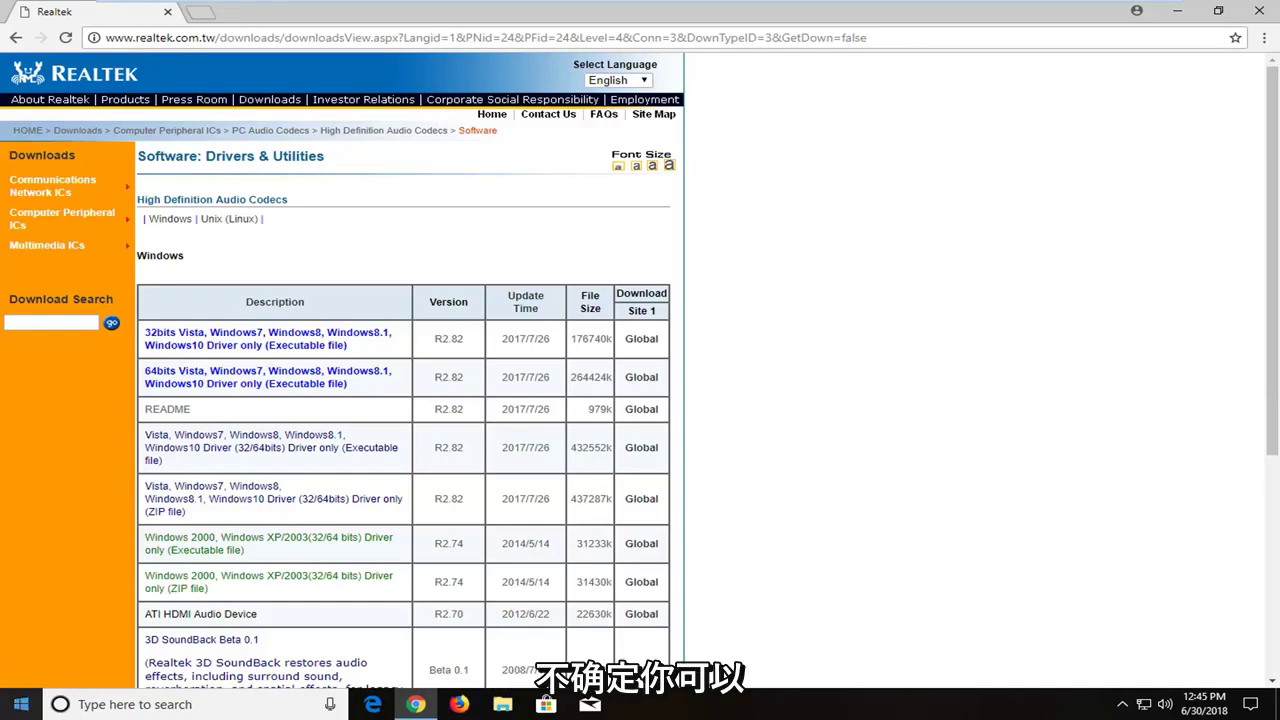
# Step: Search Windows for "system", check the system type in the computer's System information, and close that window
pyautogui.click(14, 706)
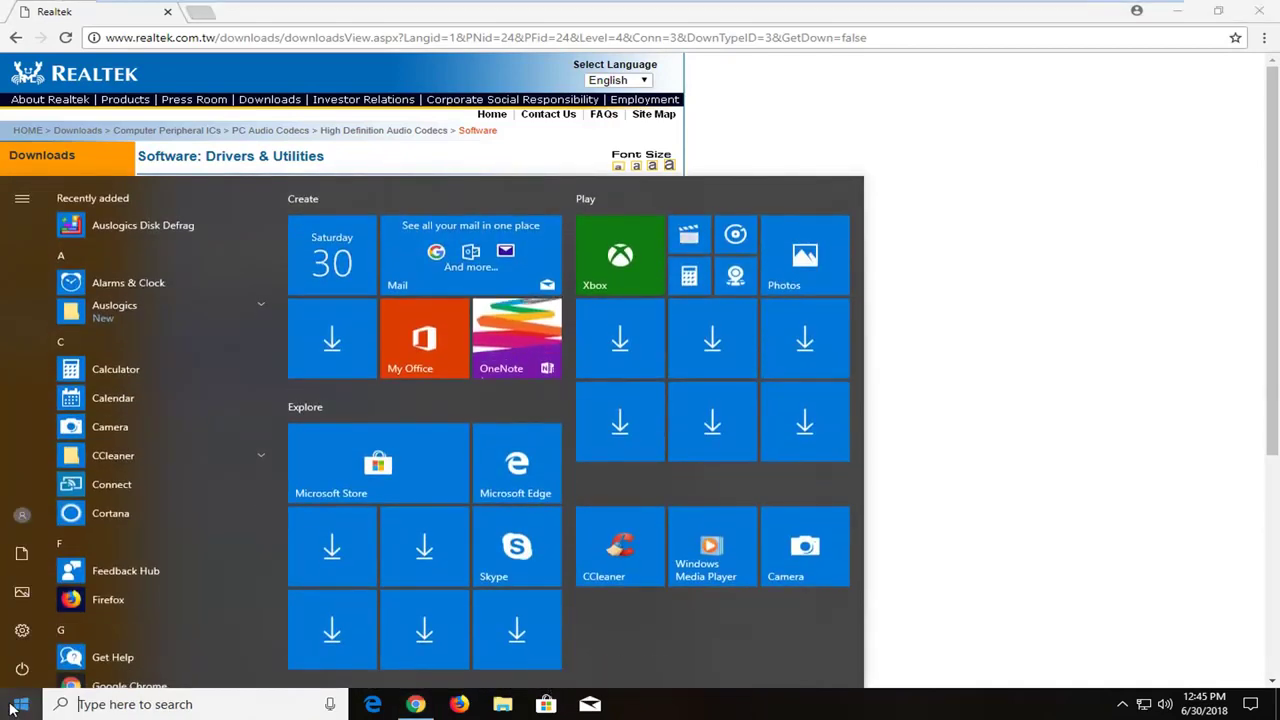
pyautogui.write('system')
pyautogui.press('BackSpace')
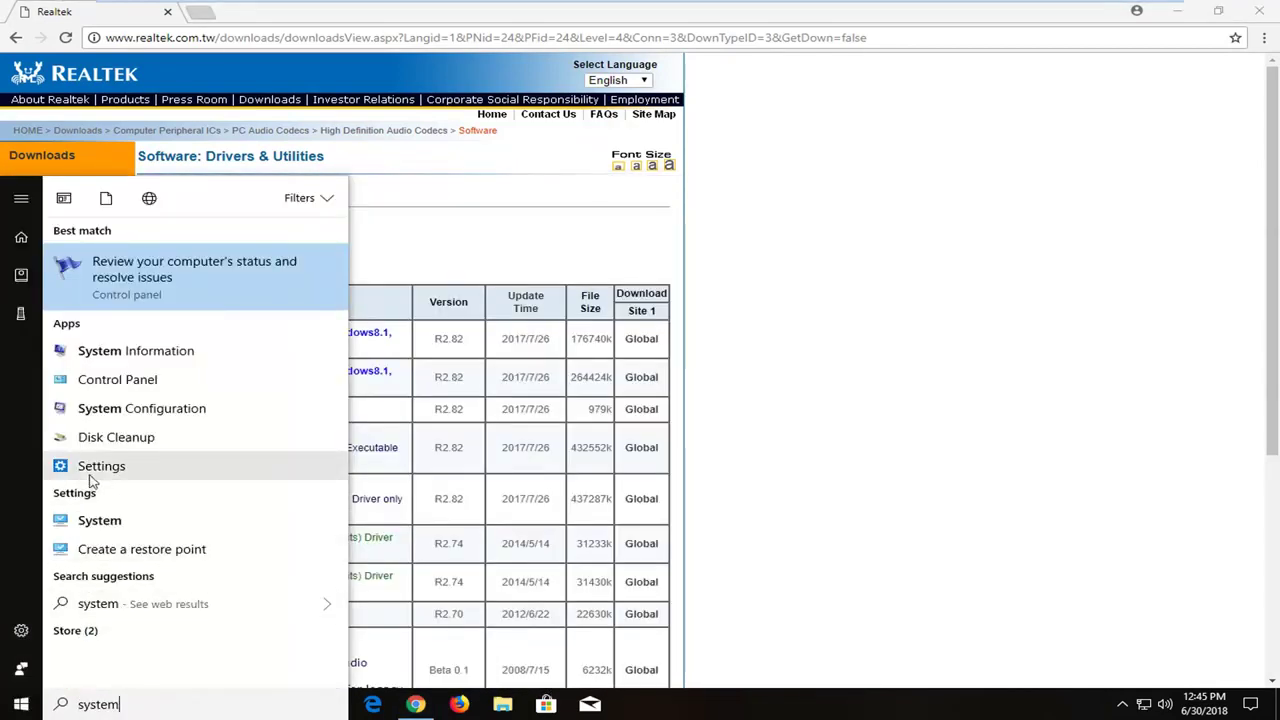
pyautogui.click(143, 528)
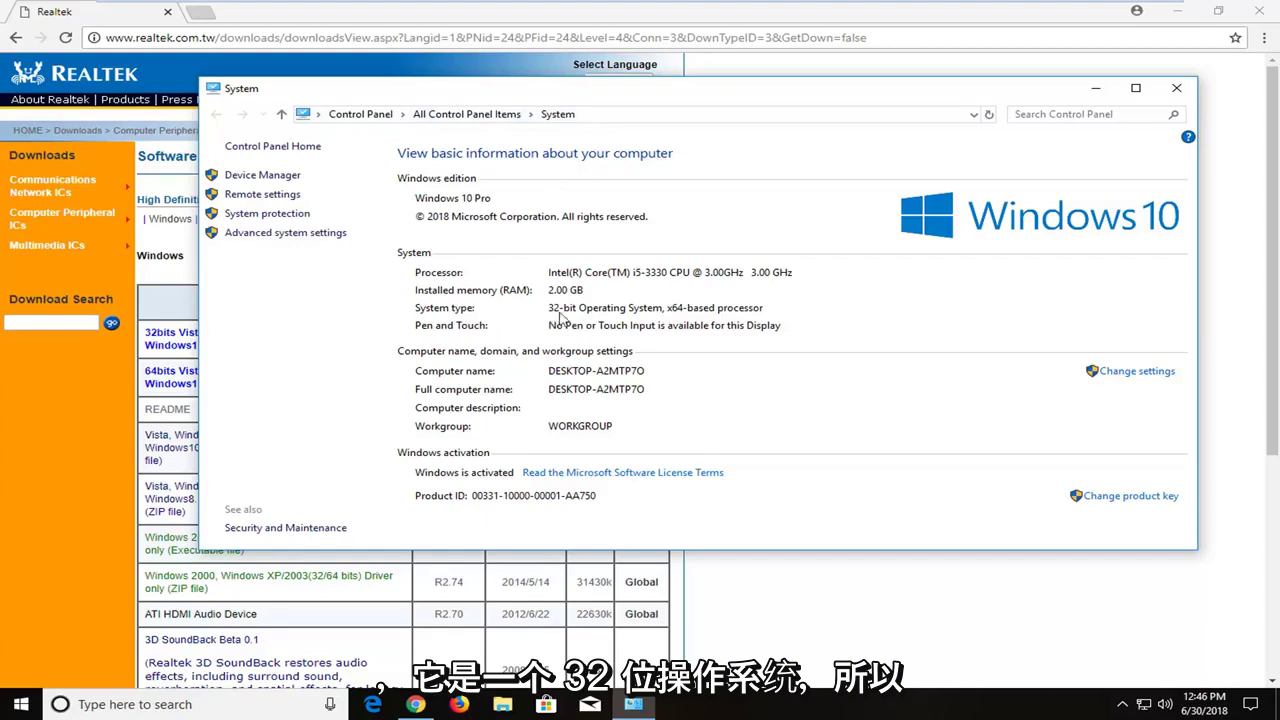
pyautogui.click(1176, 88)
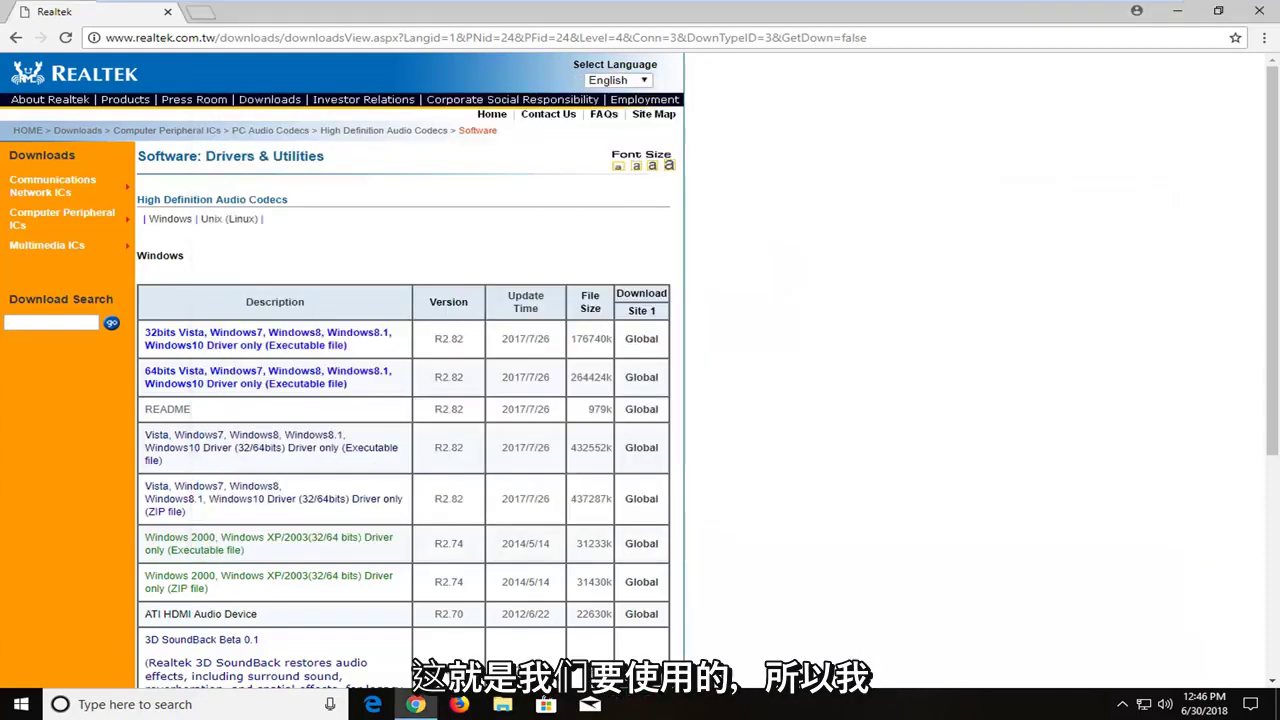
# Step: Request the 32bits Vista to Windows10 driver executable from the Global site and open its blocked pop-up download link
pyautogui.click(641, 341)
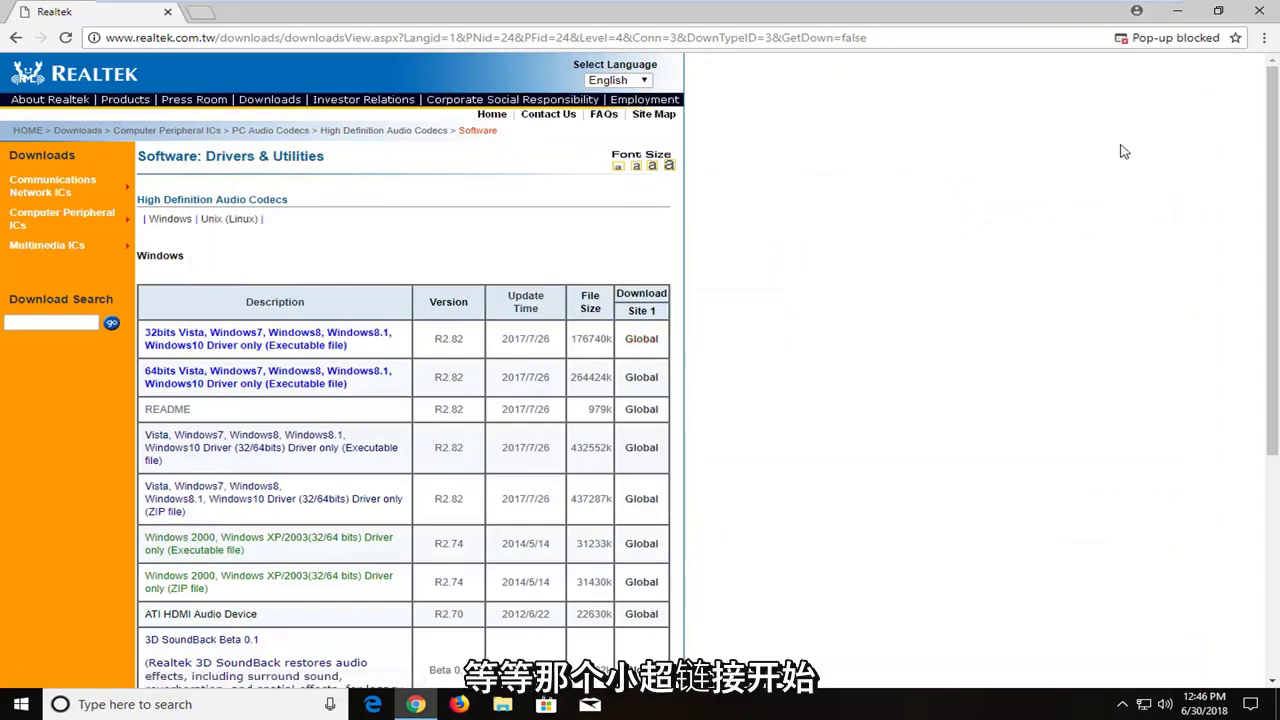
pyautogui.click(1167, 38)
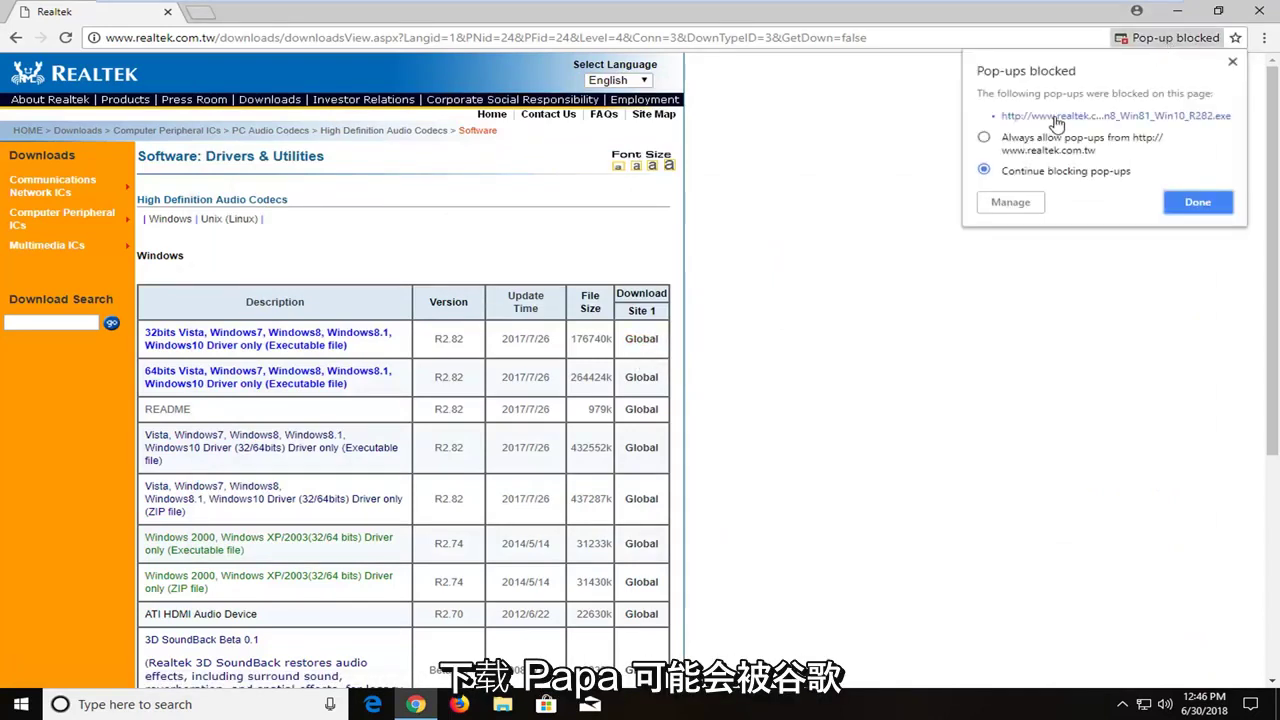
pyautogui.click(1056, 117)
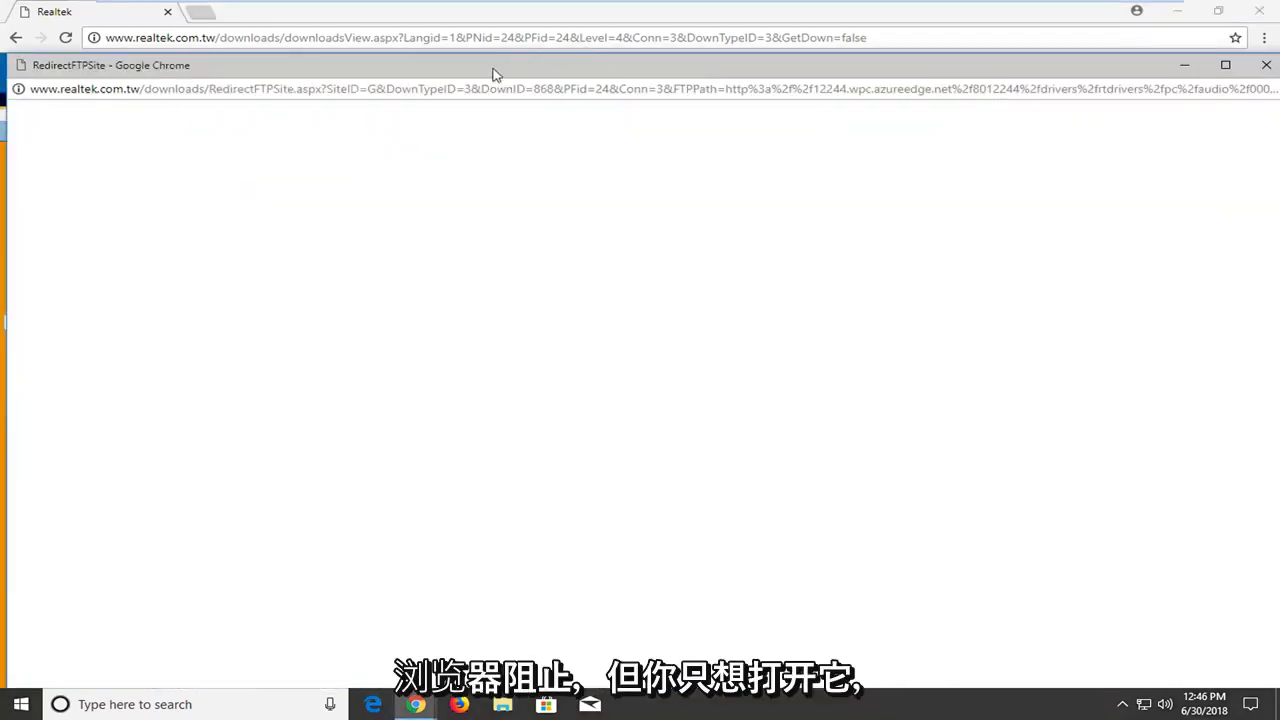
pyautogui.moveTo(490, 78); pyautogui.dragTo(485, 30)
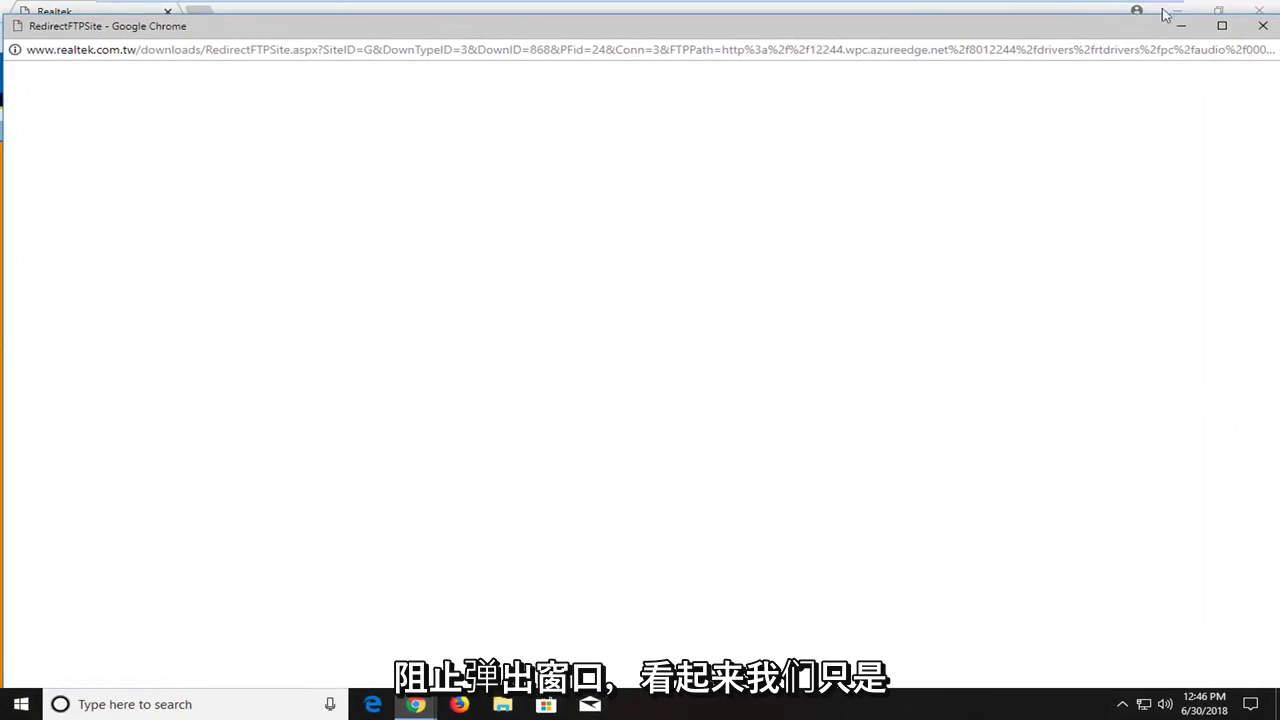
# Step: Close the blank redirect window and download the 32bits Vista to Windows10 driver executable from the Global site
pyautogui.click(1262, 25)
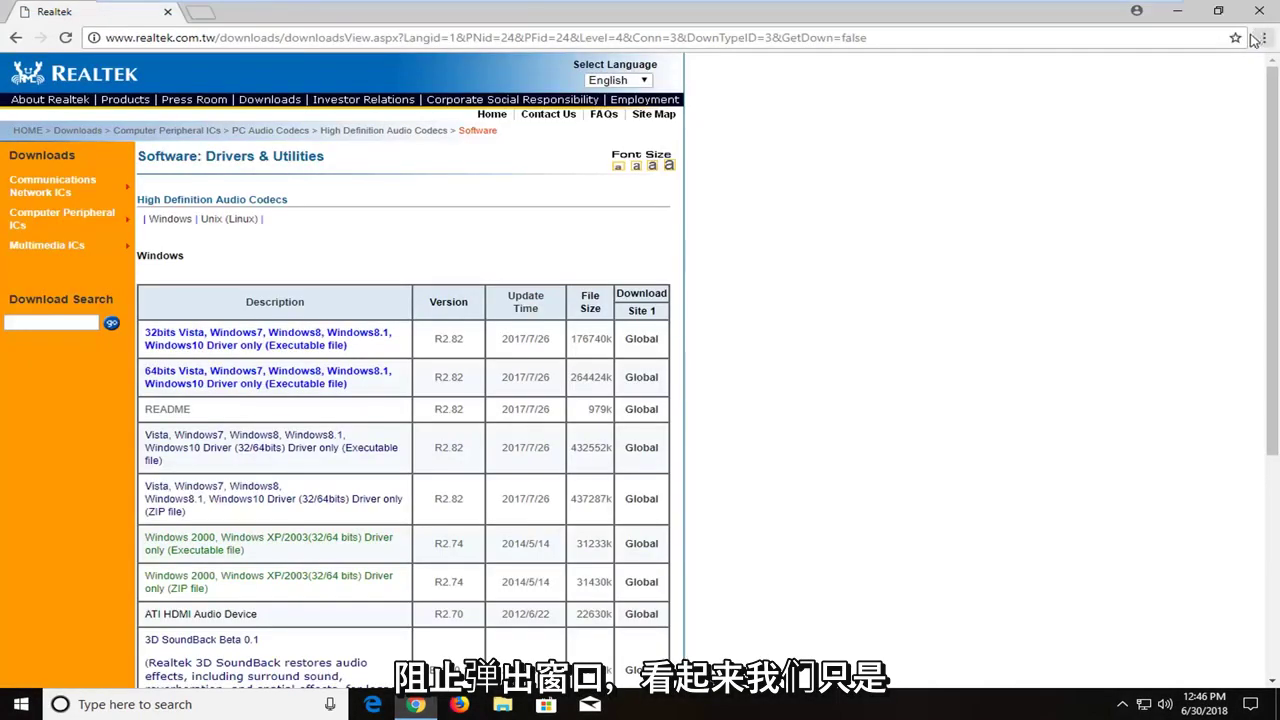
pyautogui.click(642, 340)
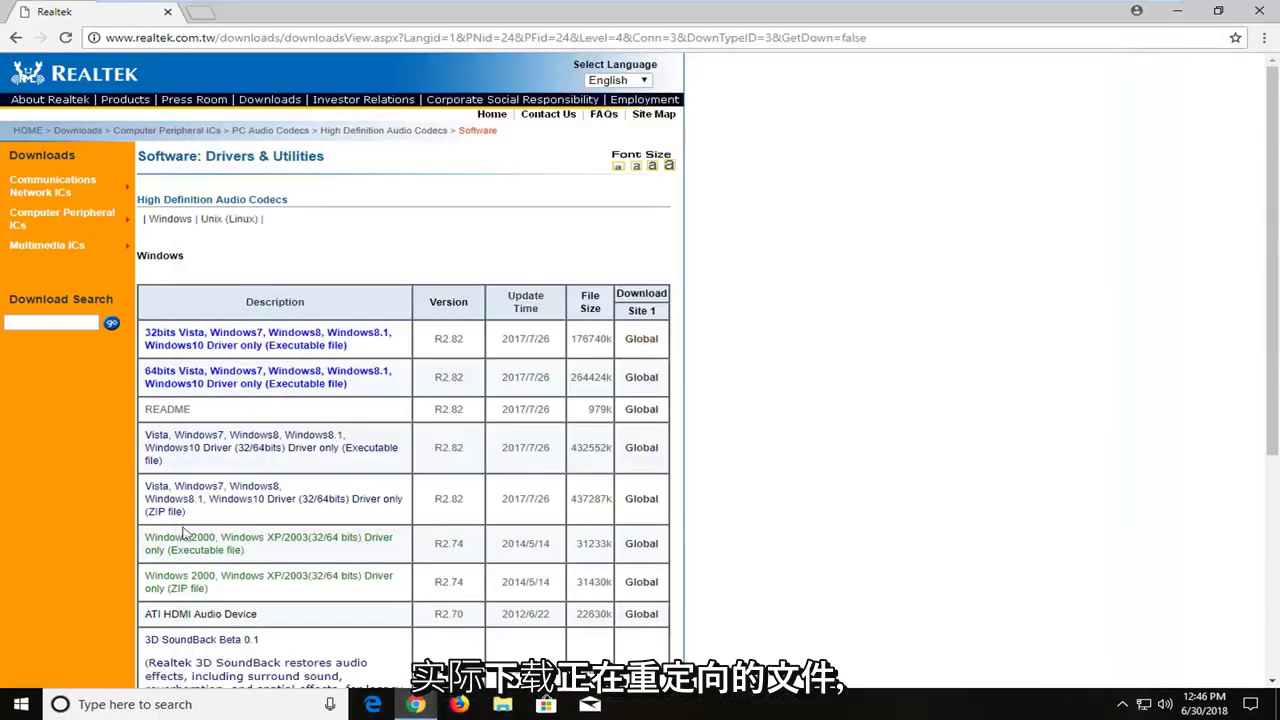
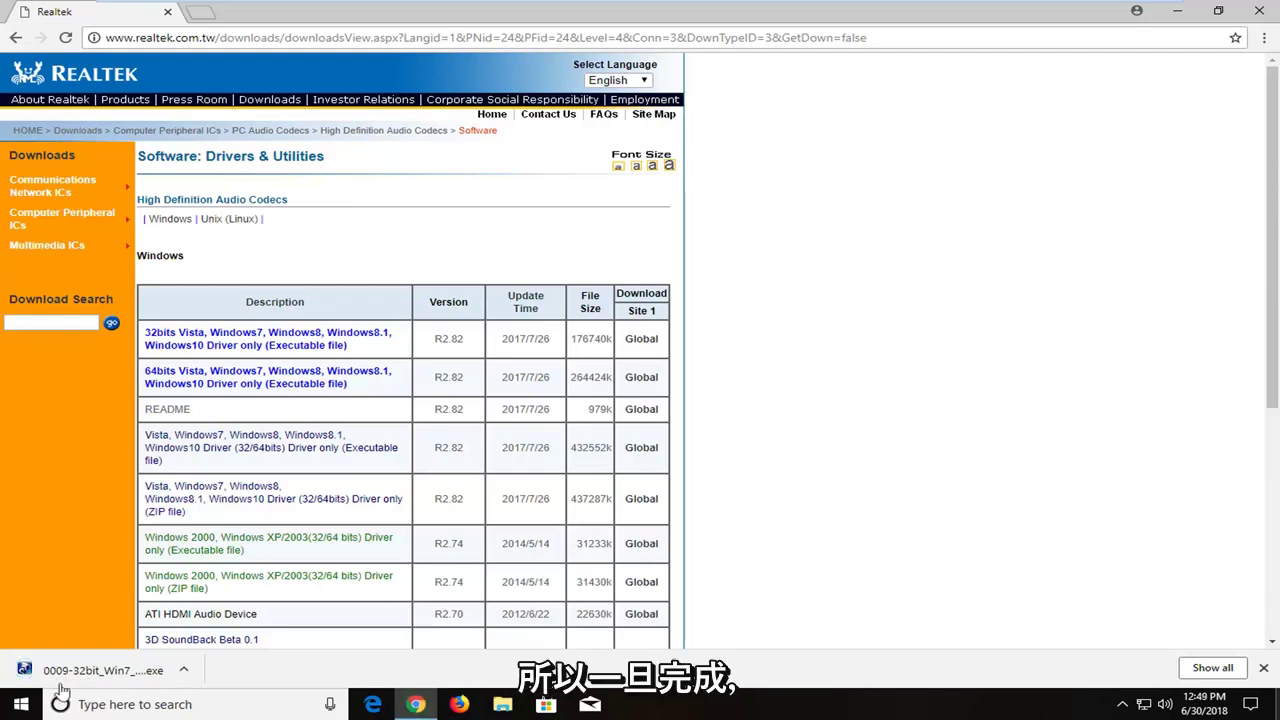
# Step: Run the downloaded 32bit driver installer with permission to make changes, install the Realtek High Definition Audio Driver, and finish with an immediate restart
pyautogui.click(90, 670)
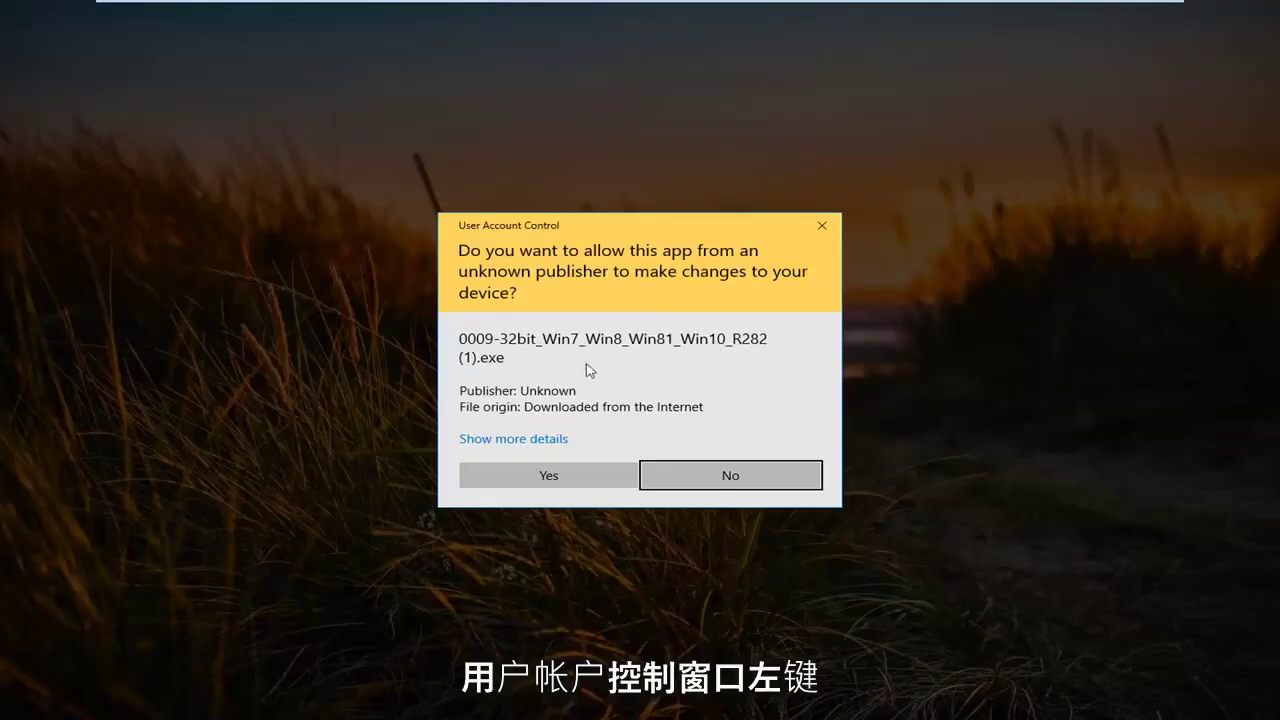
pyautogui.click(557, 475)
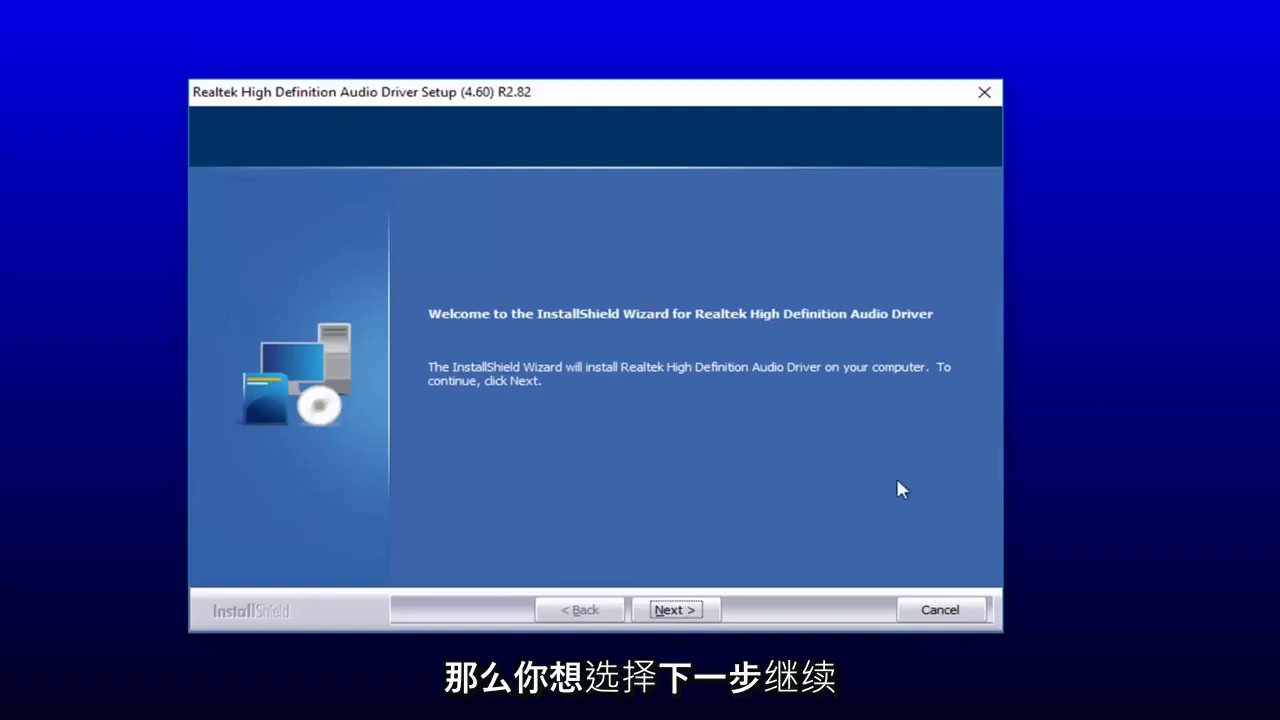
pyautogui.click(678, 610)
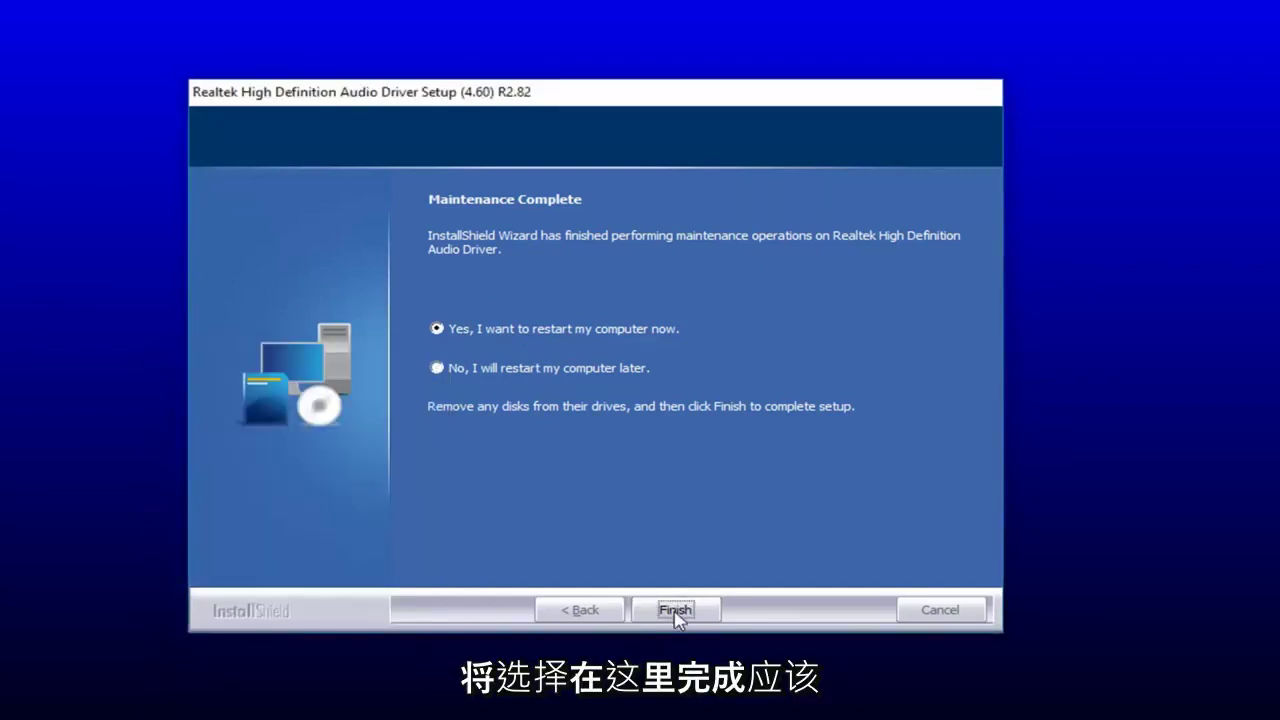
pyautogui.click(677, 610)
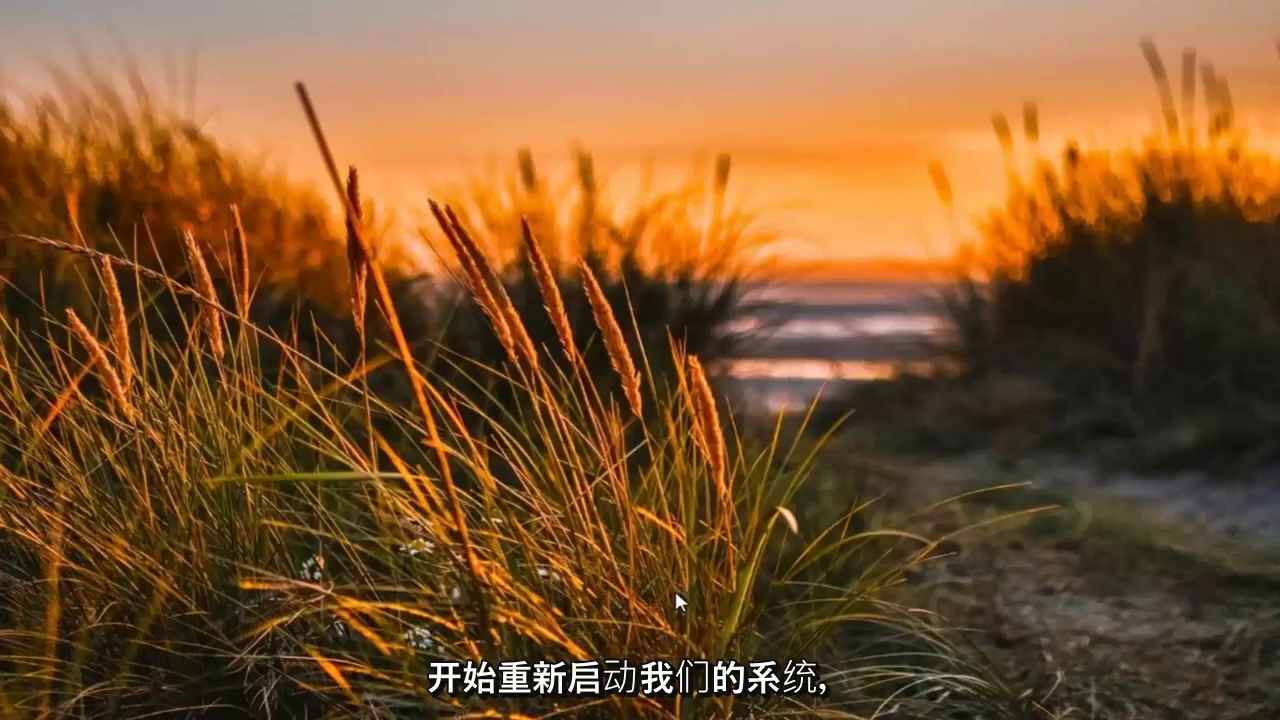